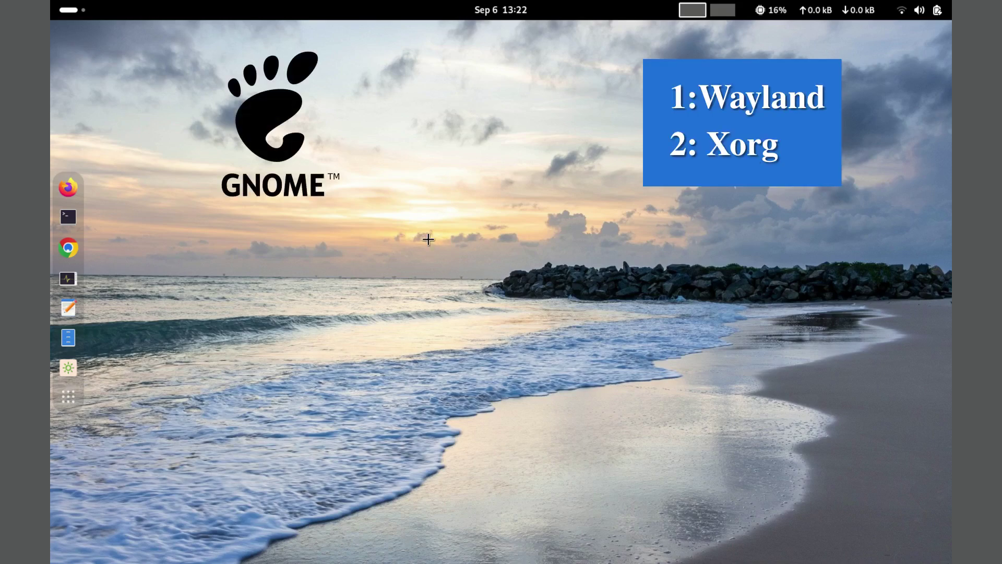
- Bring up GNOME Shell's screenshot and screencast panel with the Print Screen key
{"action": "key", "text": "Print"}
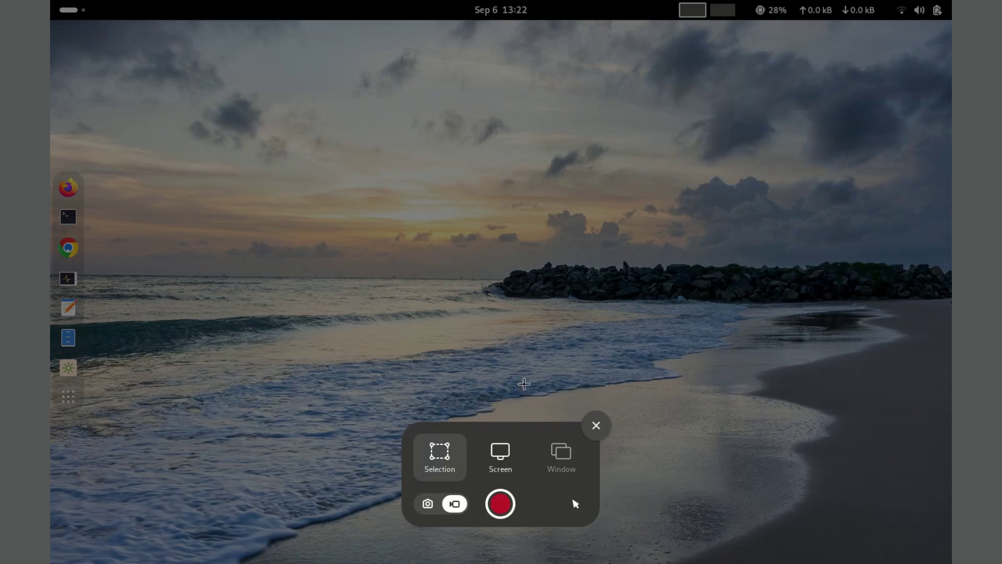
- Try the area and screen capture modes, then settle on full-screen capture
{"action": "left_click", "coordinate": [511, 448]}
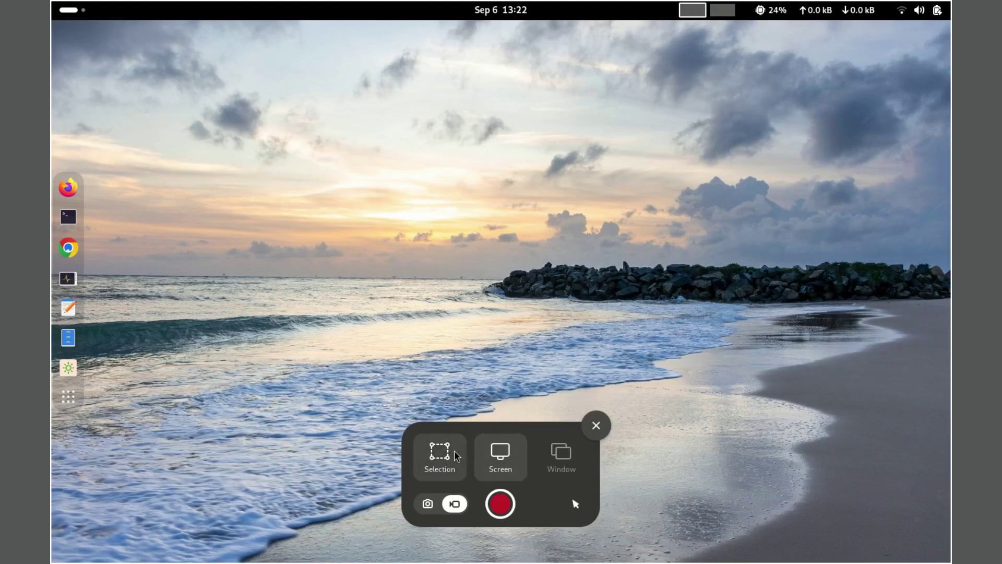
{"action": "left_click", "coordinate": [453, 455]}
{"action": "left_click", "coordinate": [499, 457]}
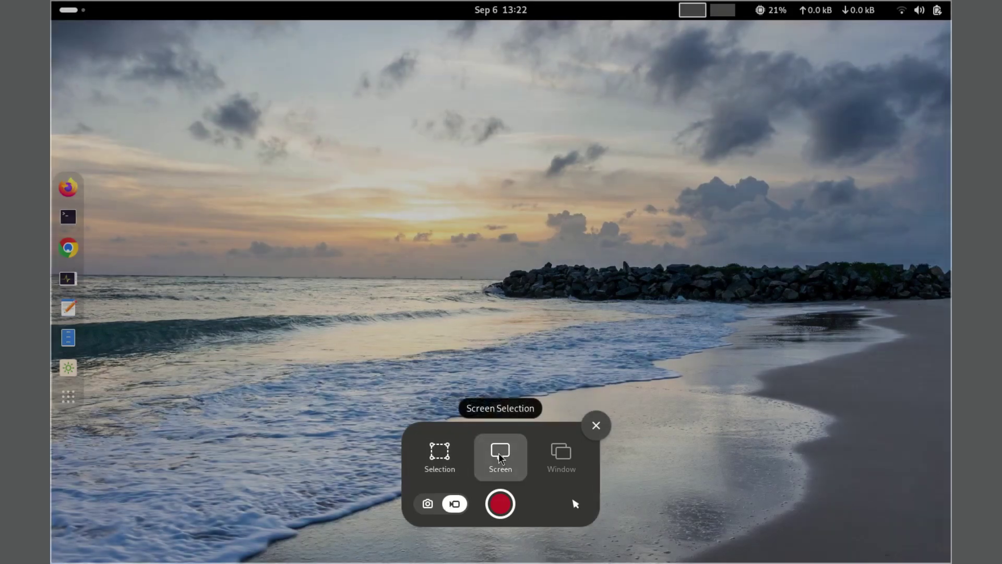
{"action": "left_click", "coordinate": [440, 453]}
{"action": "left_click", "coordinate": [340, 240]}
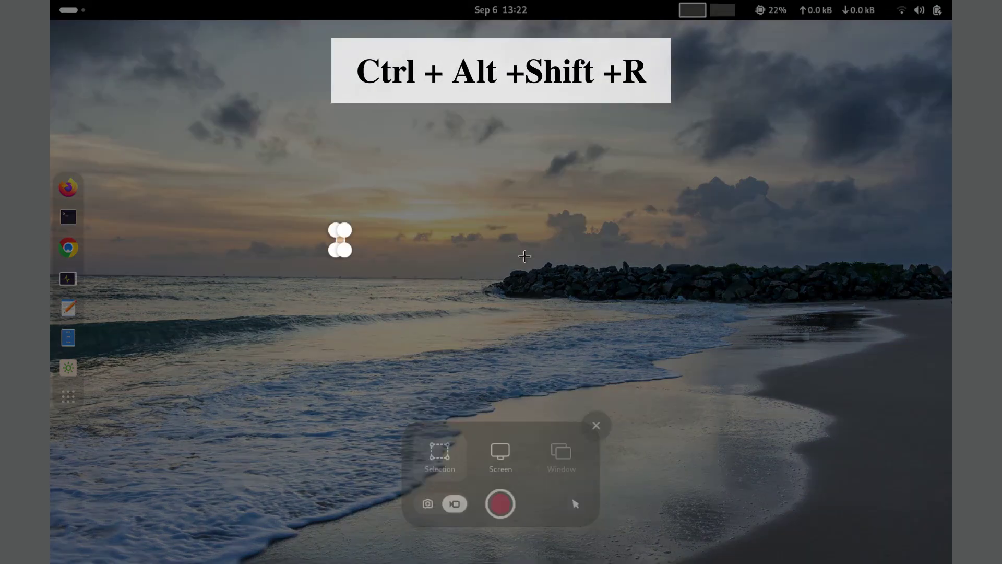
{"action": "left_click_drag", "start_coordinate": [345, 251], "coordinate": [664, 306]}
{"action": "left_click", "coordinate": [734, 249]}
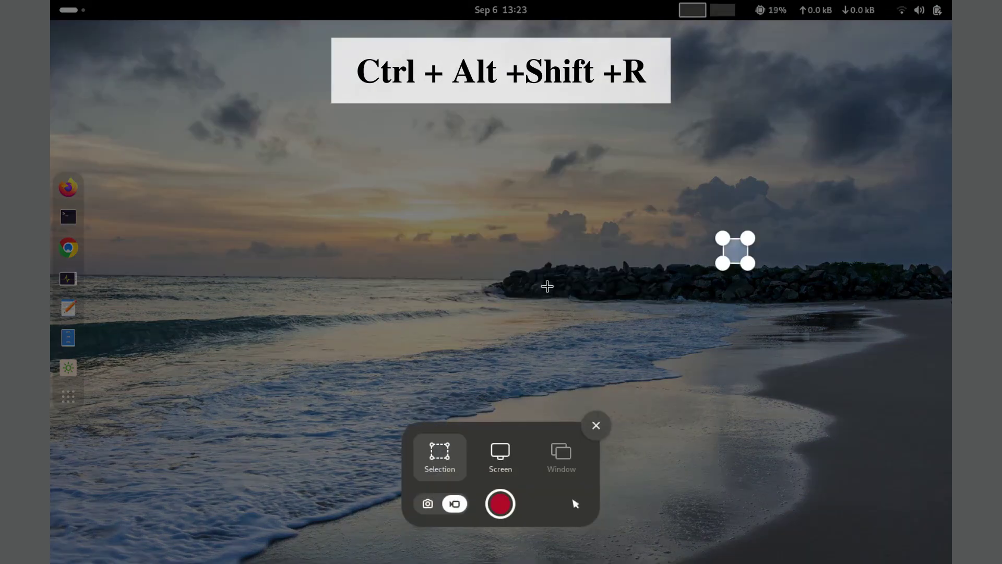
{"action": "left_click", "coordinate": [500, 454]}
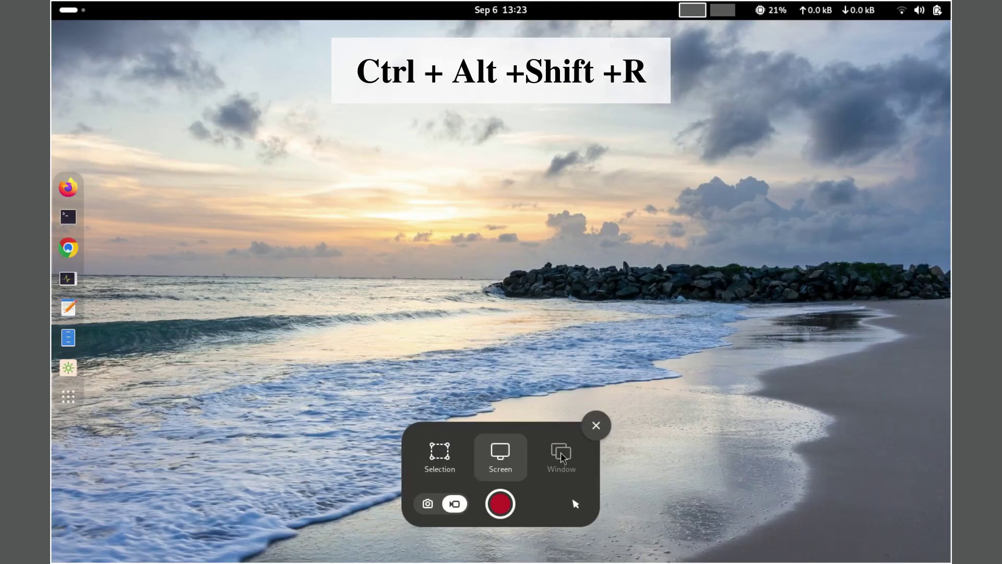
- Record a short full-screen screencast, then stop it to save the WebM video
{"action": "left_click", "coordinate": [500, 504]}
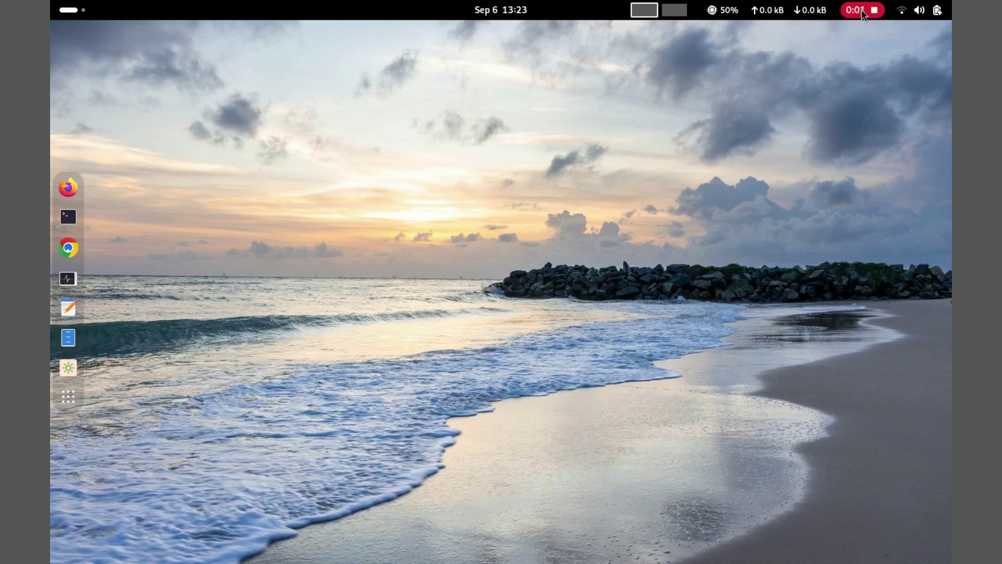
{"action": "left_click", "coordinate": [68, 396]}
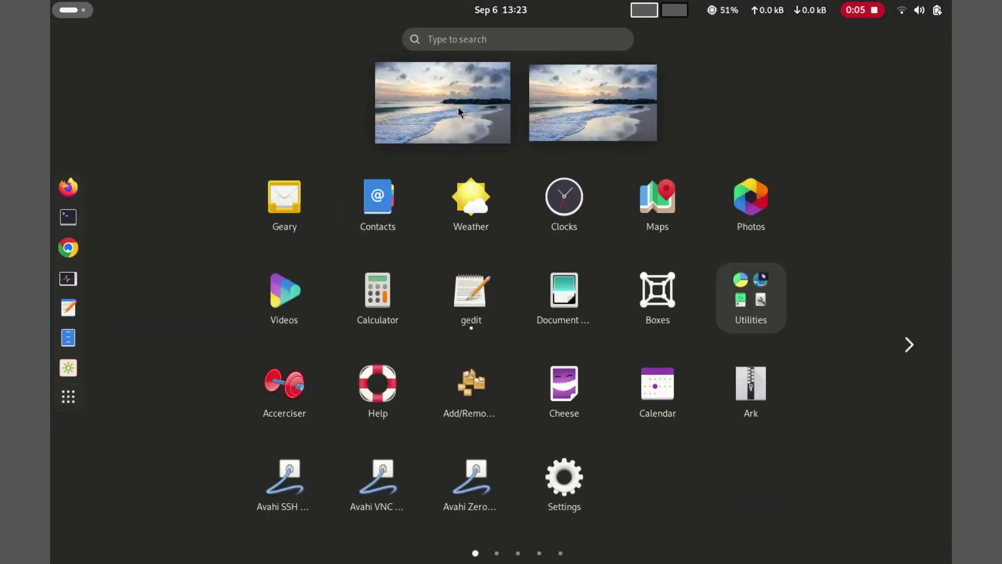
{"action": "left_click", "coordinate": [457, 108]}
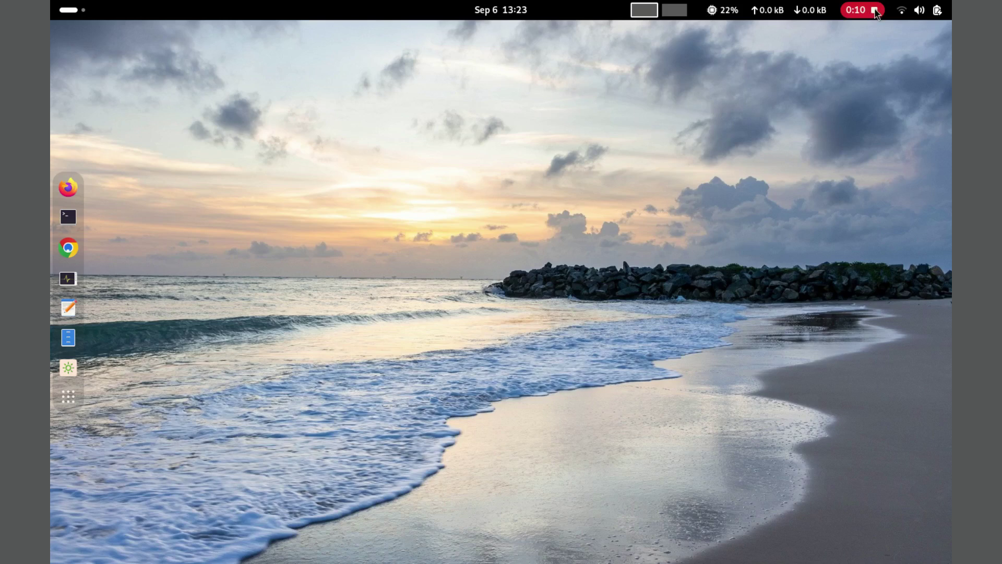
{"action": "left_click", "coordinate": [875, 14]}
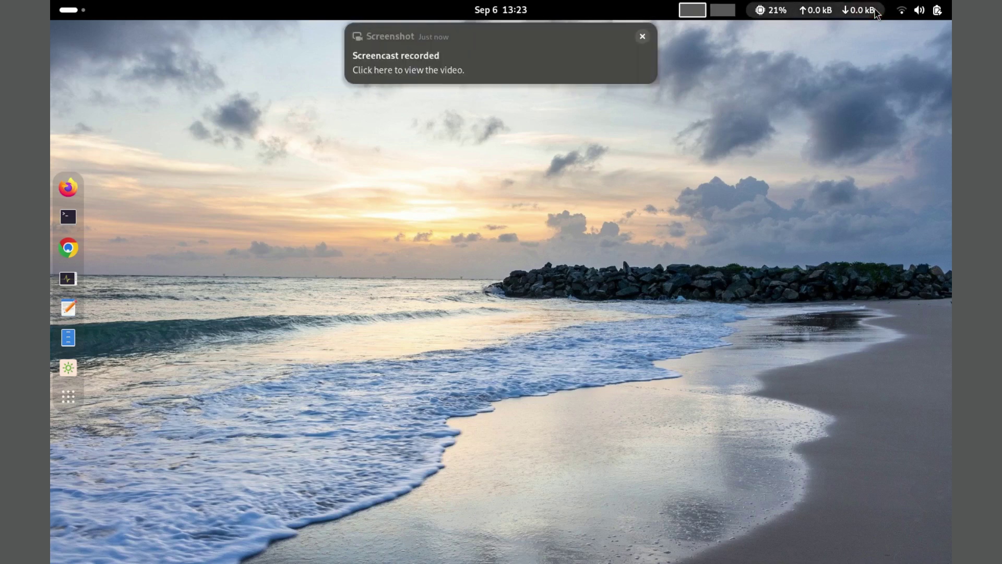
- Show the saved screencast in Videos/Screencasts and play it back
{"action": "mouse_move", "coordinate": [437, 73]}
{"action": "left_click", "coordinate": [495, 94]}
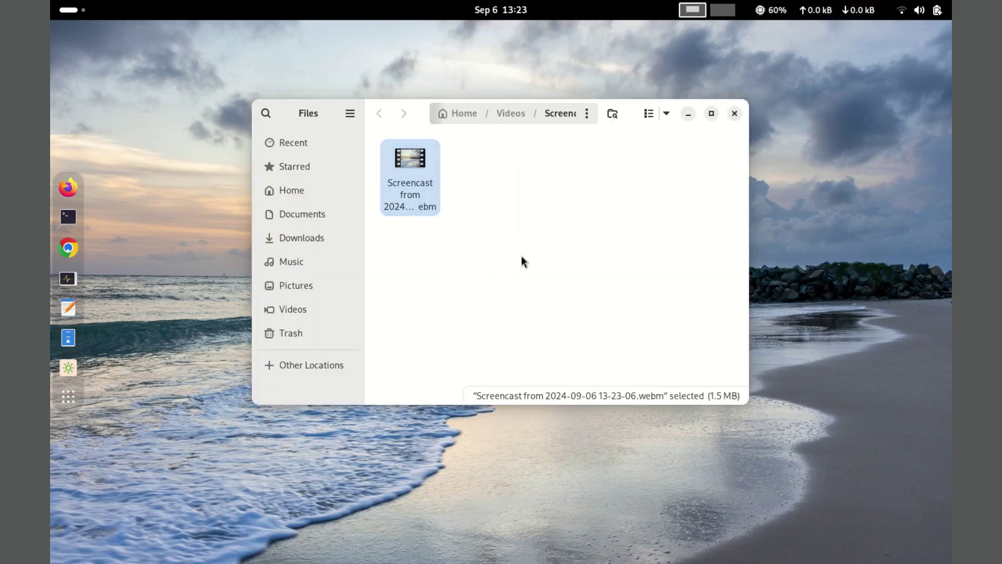
{"action": "left_click", "coordinate": [521, 256]}
{"action": "left_click", "coordinate": [412, 192]}
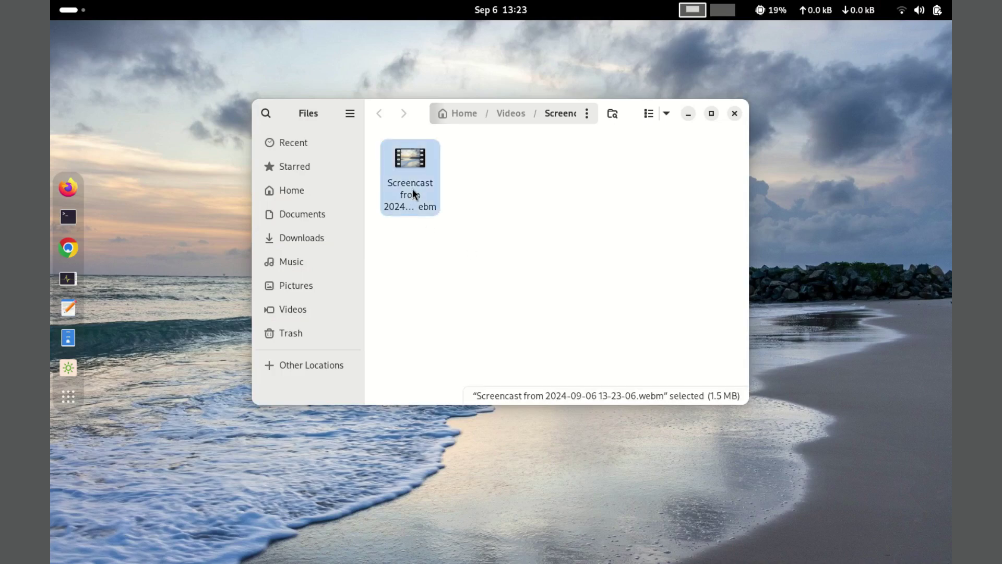
{"action": "double_click", "coordinate": [407, 191]}
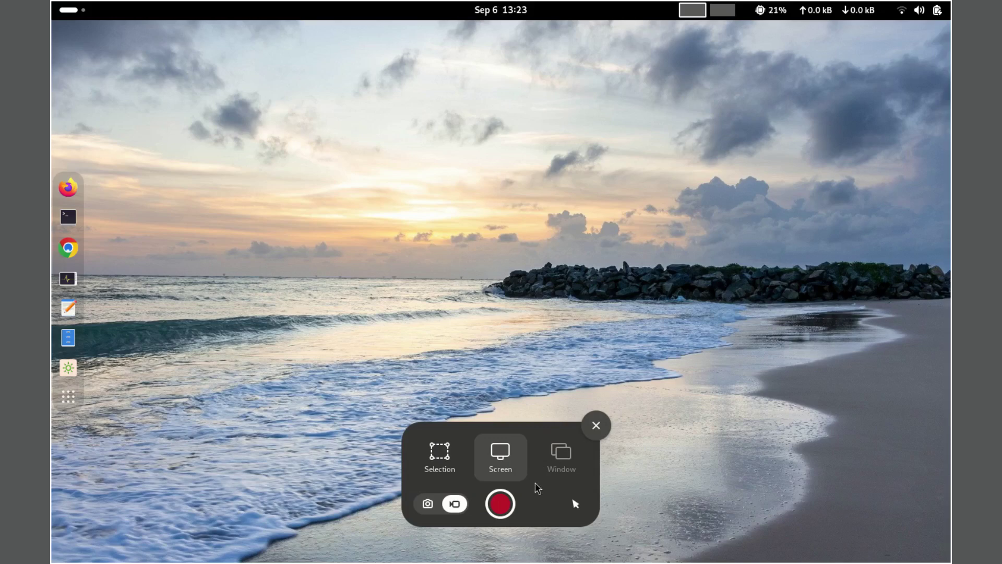
- Close the playback and view the screencast file's properties
{"action": "left_click", "coordinate": [502, 504]}
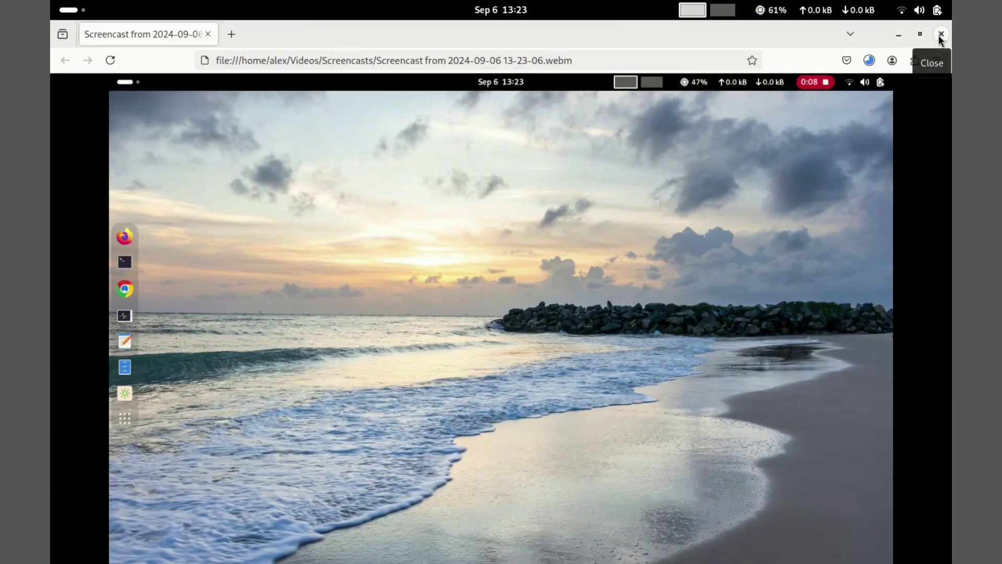
{"action": "left_click", "coordinate": [940, 35]}
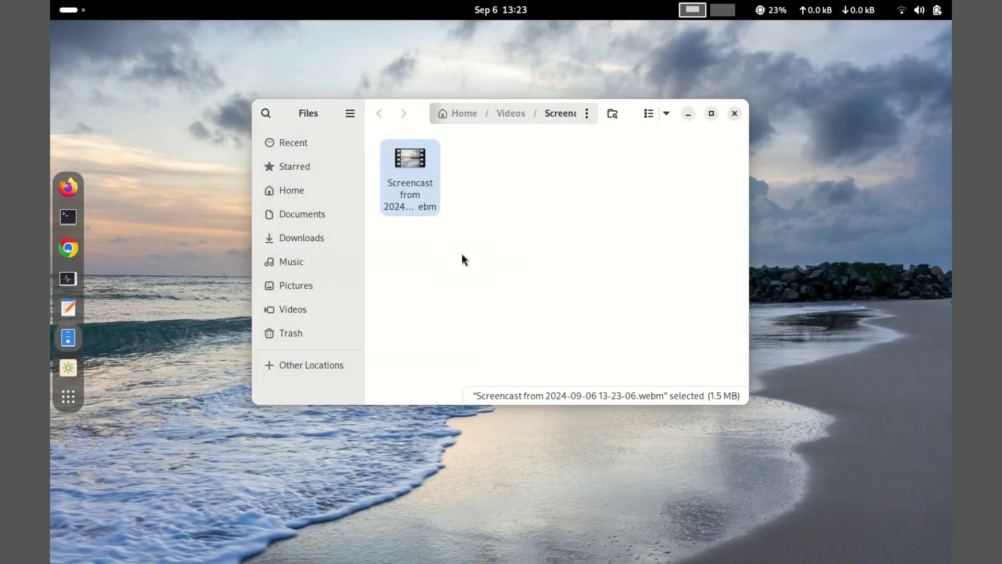
{"action": "right_click", "coordinate": [418, 196]}
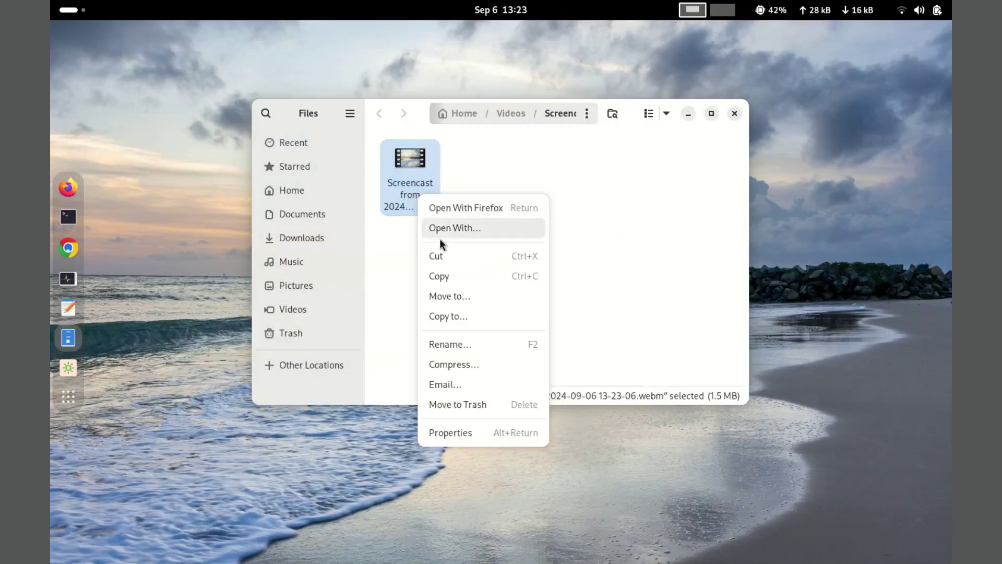
{"action": "left_click", "coordinate": [461, 435]}
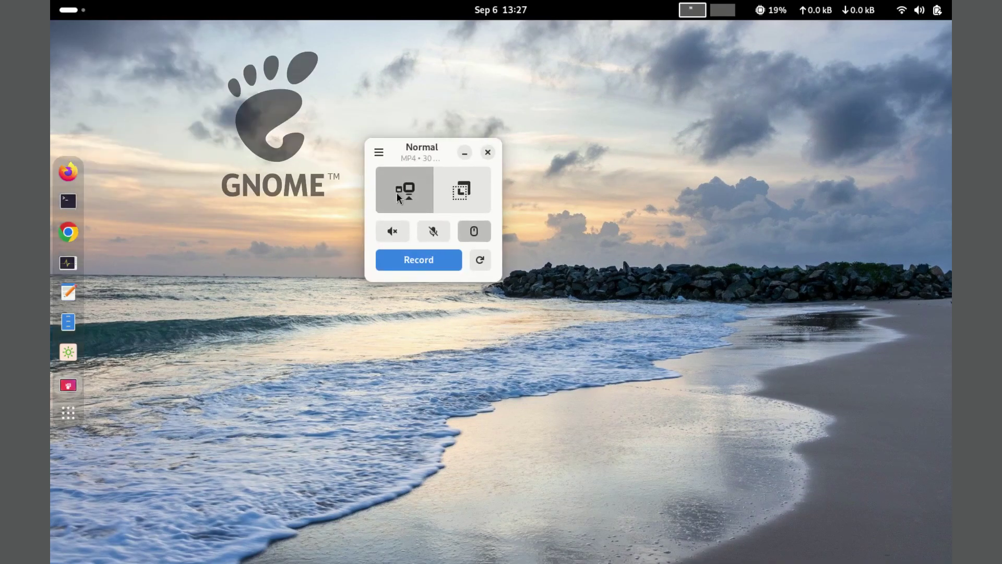
- Set Kooha to full-screen mode with desktop sound and microphone off and the pointer shown
{"action": "left_click", "coordinate": [405, 192]}
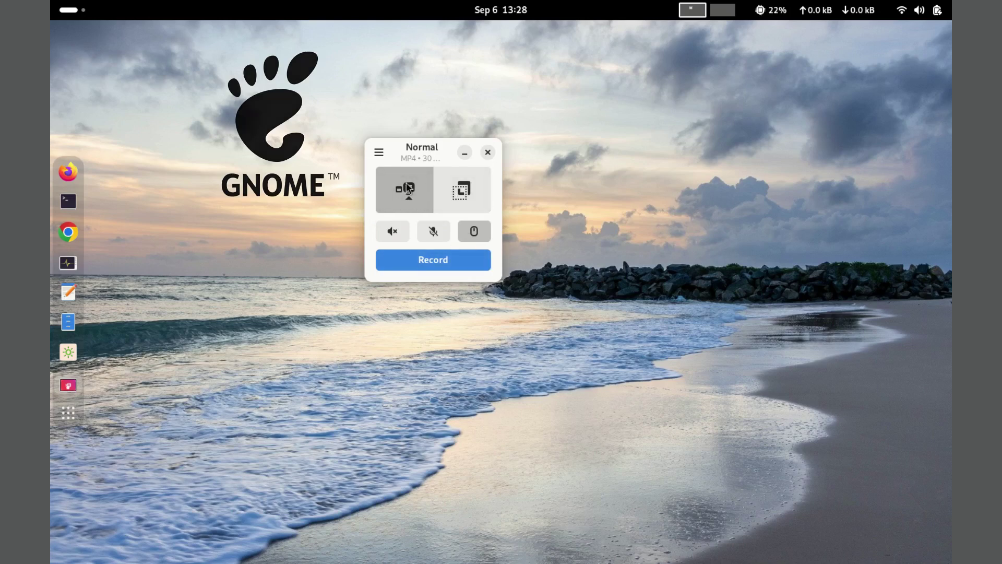
{"action": "left_click", "coordinate": [393, 230]}
{"action": "left_click", "coordinate": [435, 230]}
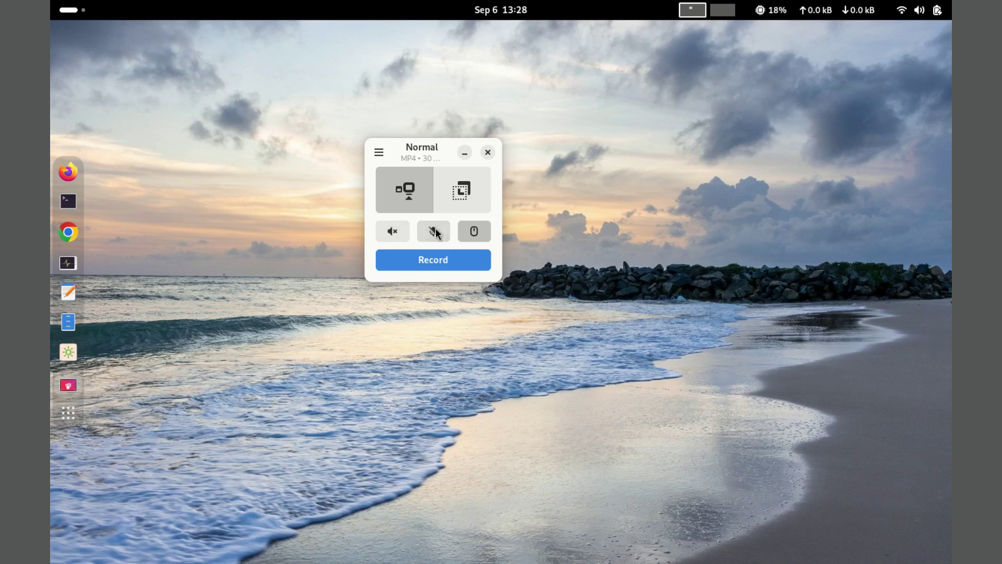
{"action": "left_click", "coordinate": [479, 230]}
{"action": "left_click", "coordinate": [479, 231]}
{"action": "left_click", "coordinate": [462, 190]}
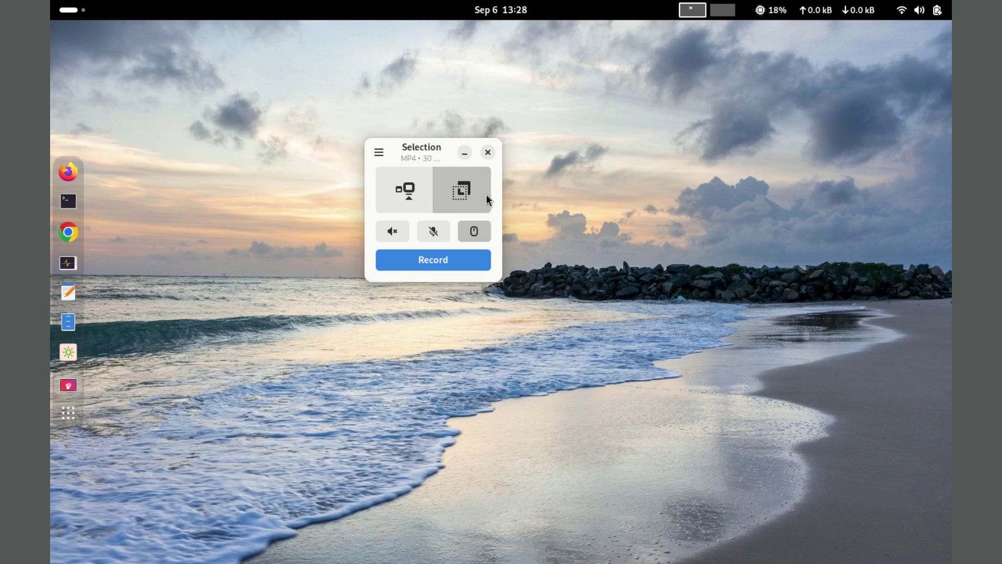
{"action": "left_click", "coordinate": [407, 190]}
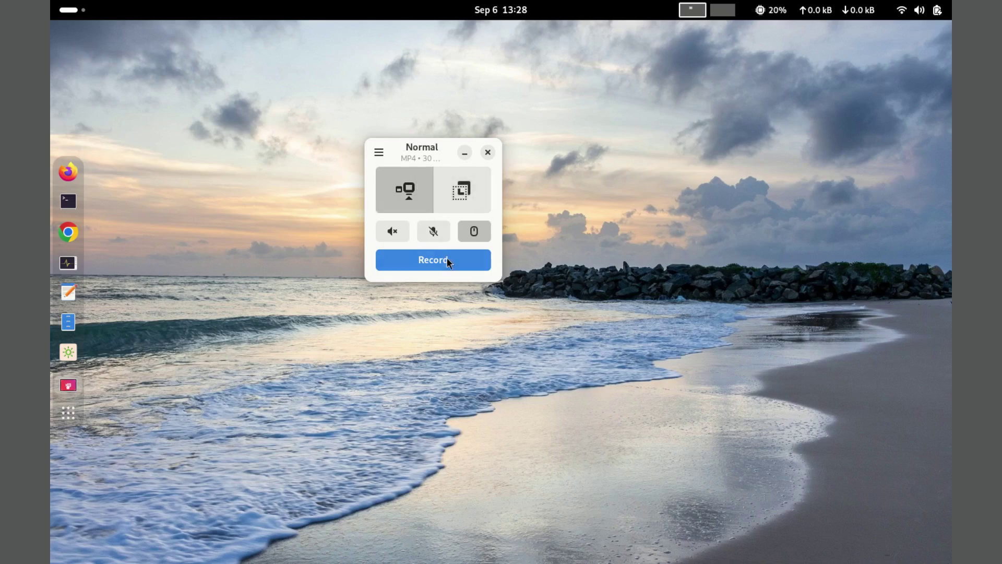
- Start a Kooha recording sharing the ROW 26" screen
{"action": "left_click", "coordinate": [440, 261]}
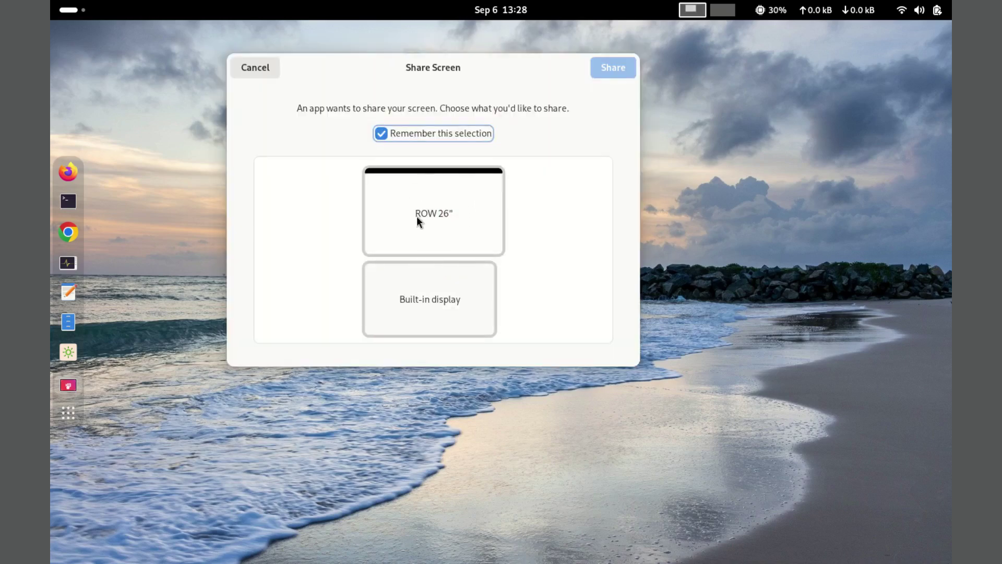
{"action": "left_click", "coordinate": [418, 233]}
{"action": "left_click", "coordinate": [614, 67]}
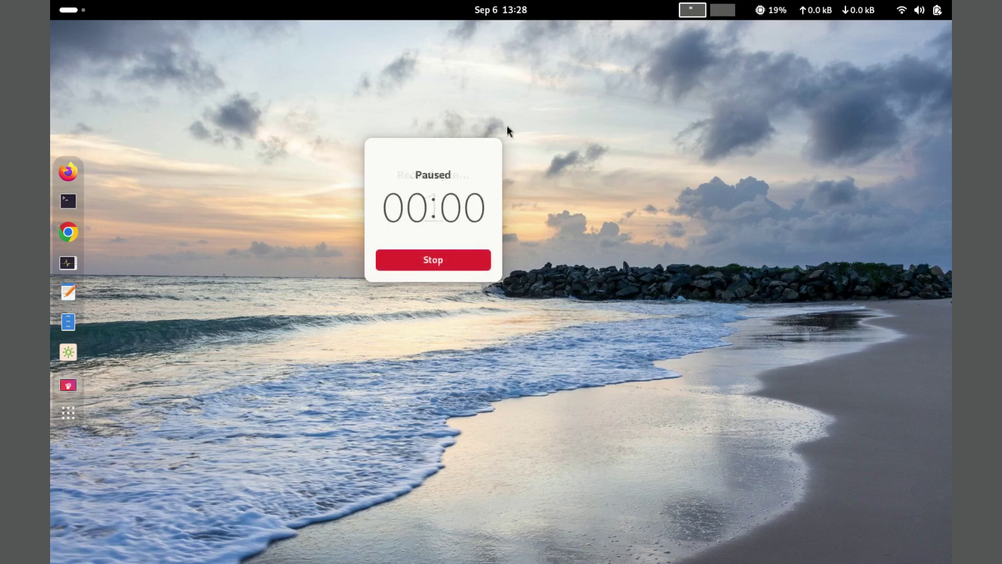
{"action": "left_click_drag", "start_coordinate": [440, 164], "coordinate": [491, 202]}
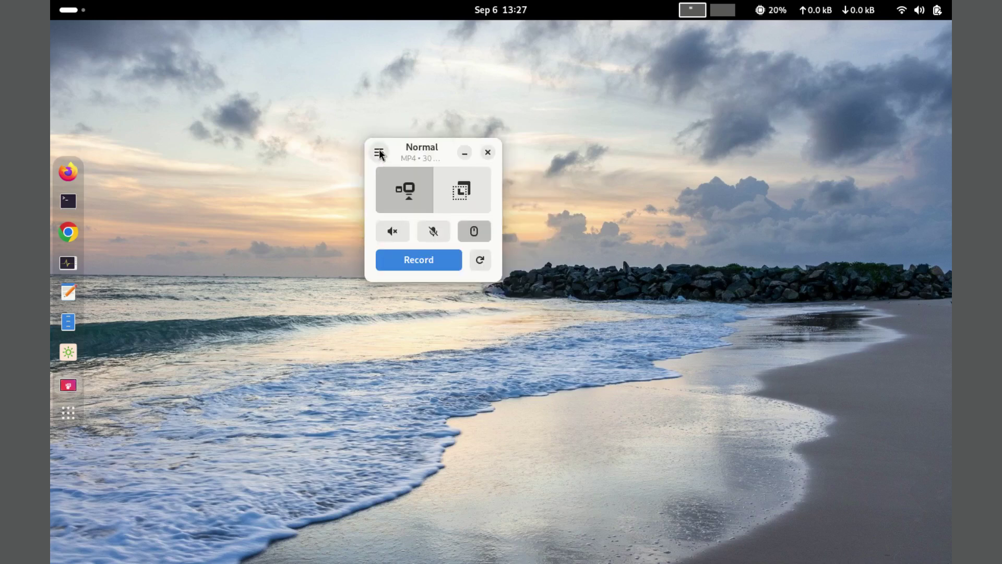
- Check Kooha's preferences, keeping MP4 as the format and reviewing frame rates
{"action": "left_click", "coordinate": [378, 152]}
{"action": "left_click", "coordinate": [350, 186]}
{"action": "left_click", "coordinate": [589, 274]}
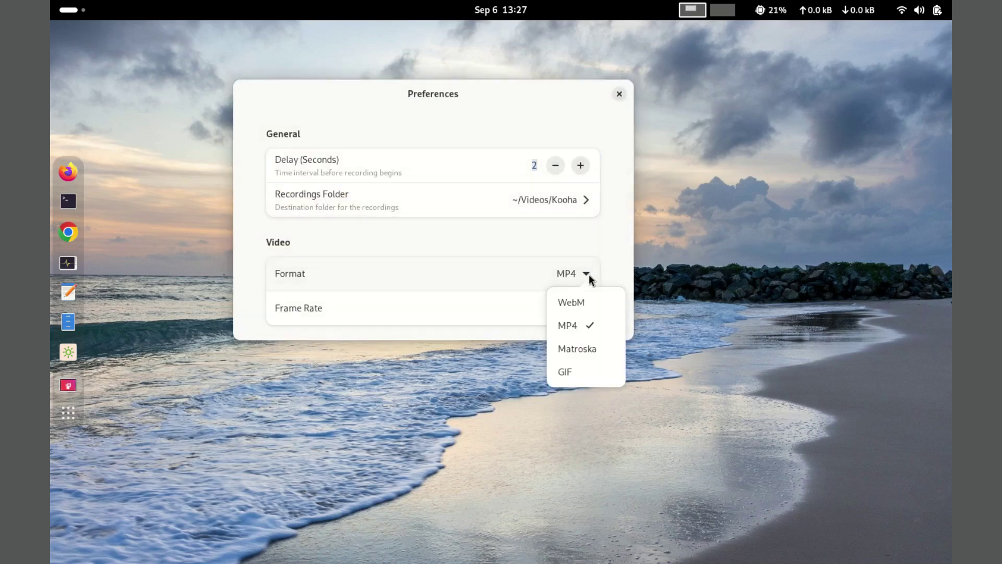
{"action": "left_click", "coordinate": [440, 337]}
{"action": "left_click", "coordinate": [572, 308]}
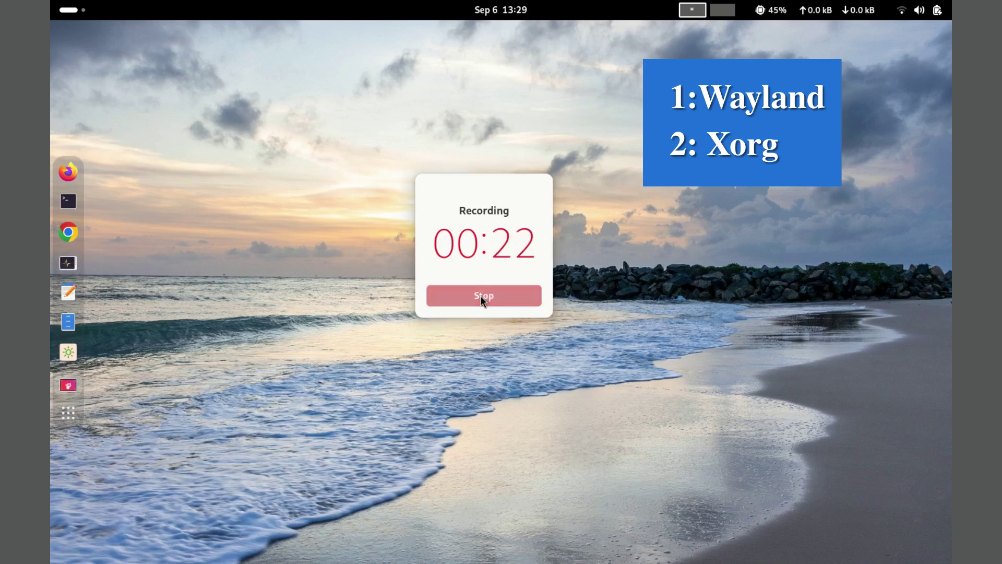
- Stop the recording and show the 5.7 MB MP4 in the Videos/Kooha folder
{"action": "left_click", "coordinate": [480, 295]}
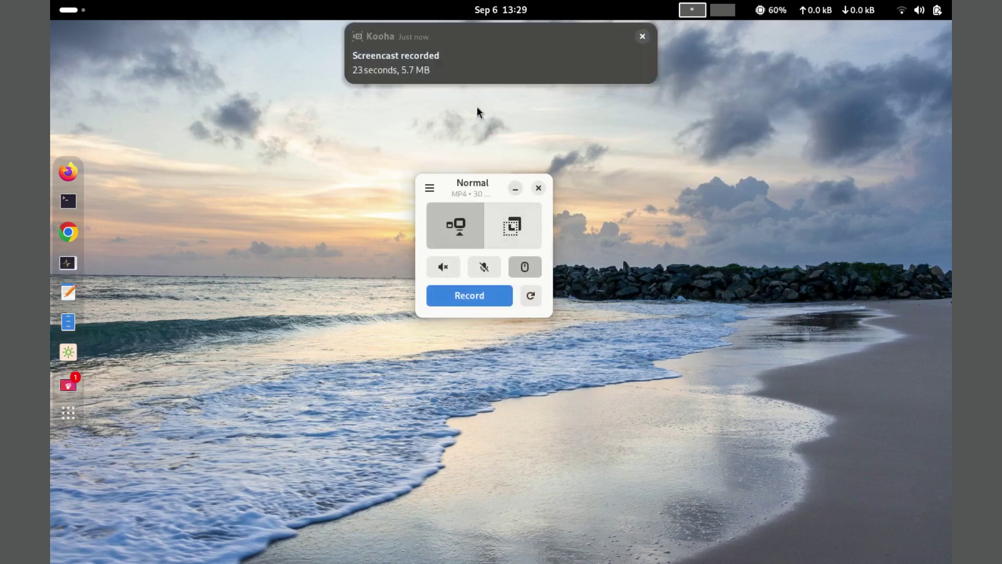
{"action": "mouse_move", "coordinate": [410, 70]}
{"action": "left_click", "coordinate": [511, 101]}
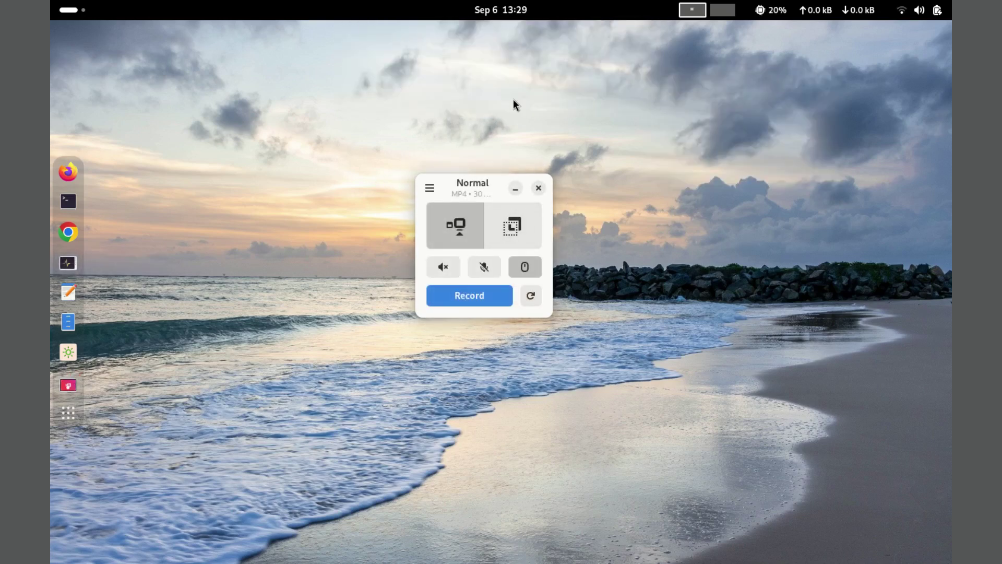
- Play the Kooha recording in GNOME Videos, enlarge the window, and mute its sound
{"action": "key", "text": "Return"}
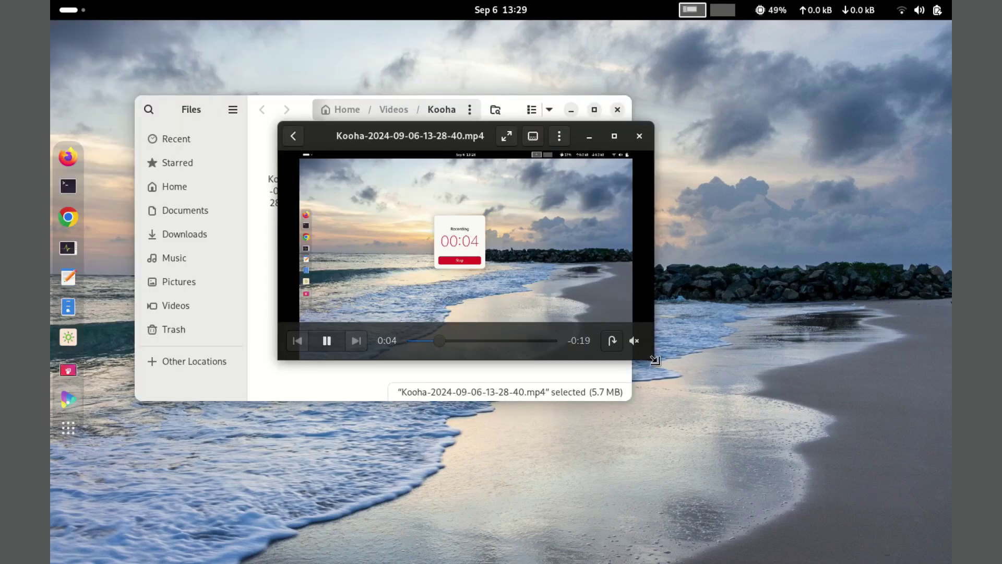
{"action": "left_click_drag", "start_coordinate": [651, 357], "coordinate": [793, 440]}
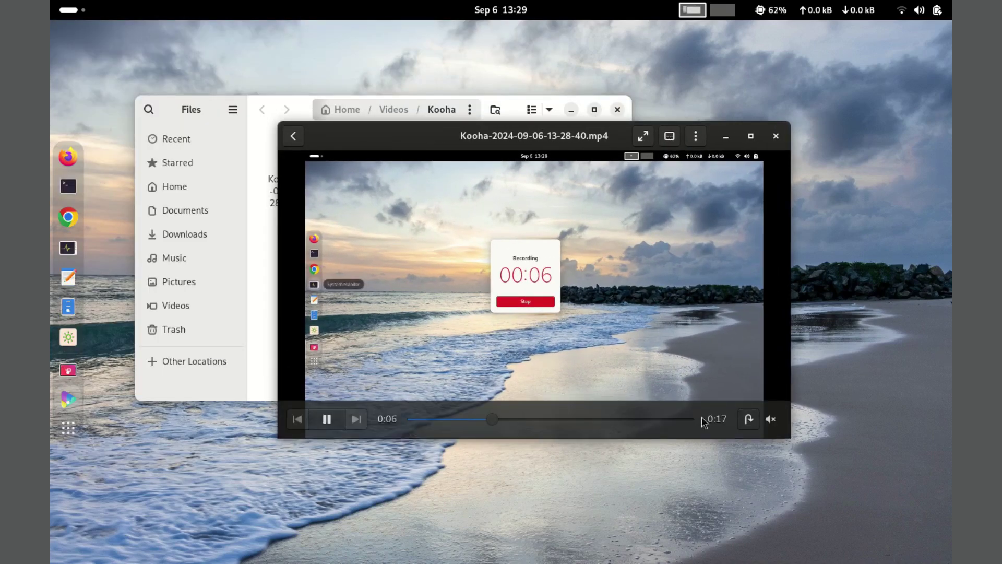
{"action": "left_click", "coordinate": [770, 420]}
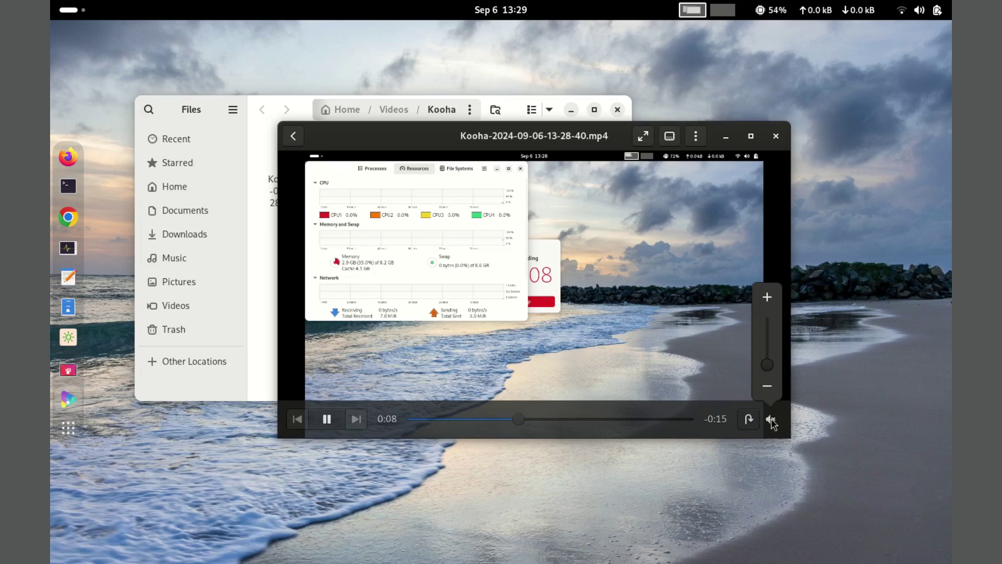
{"action": "left_click_drag", "start_coordinate": [765, 368], "coordinate": [769, 425]}
{"action": "left_click", "coordinate": [556, 276]}
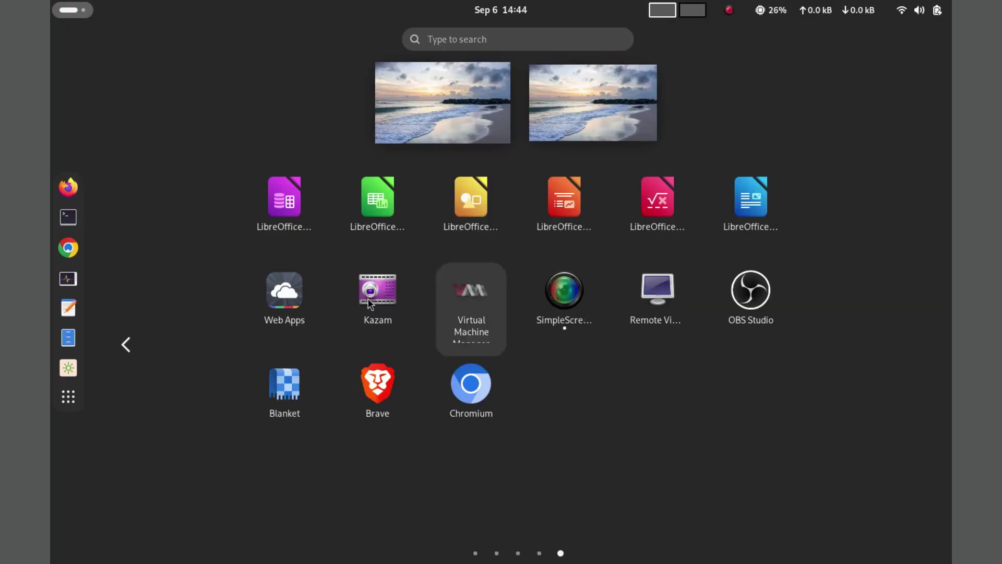
- Launch Kazam and look over its File > Preferences dialog before closing it
{"action": "left_click", "coordinate": [369, 302]}
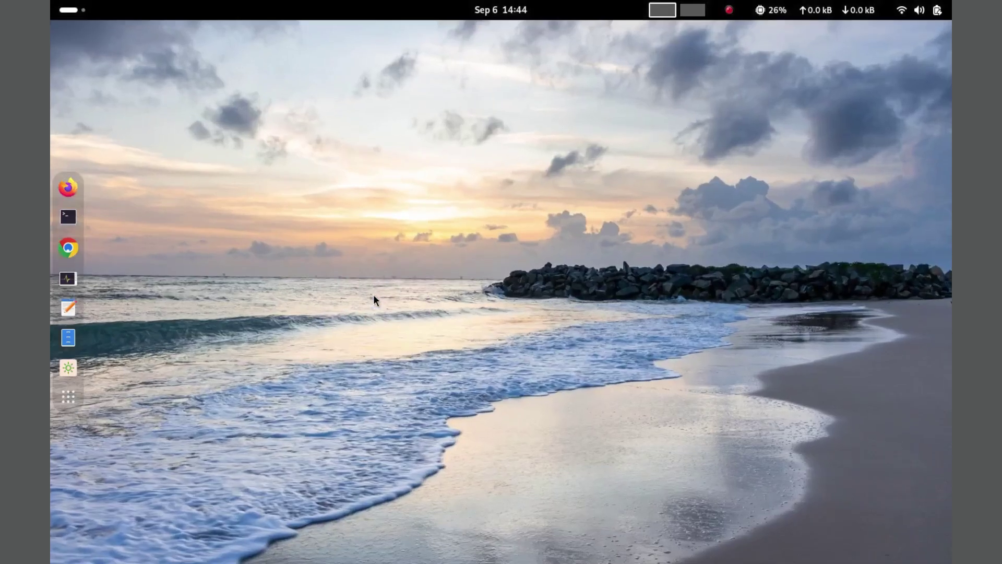
{"action": "left_click_drag", "start_coordinate": [439, 162], "coordinate": [425, 106]}
{"action": "left_click", "coordinate": [320, 125]}
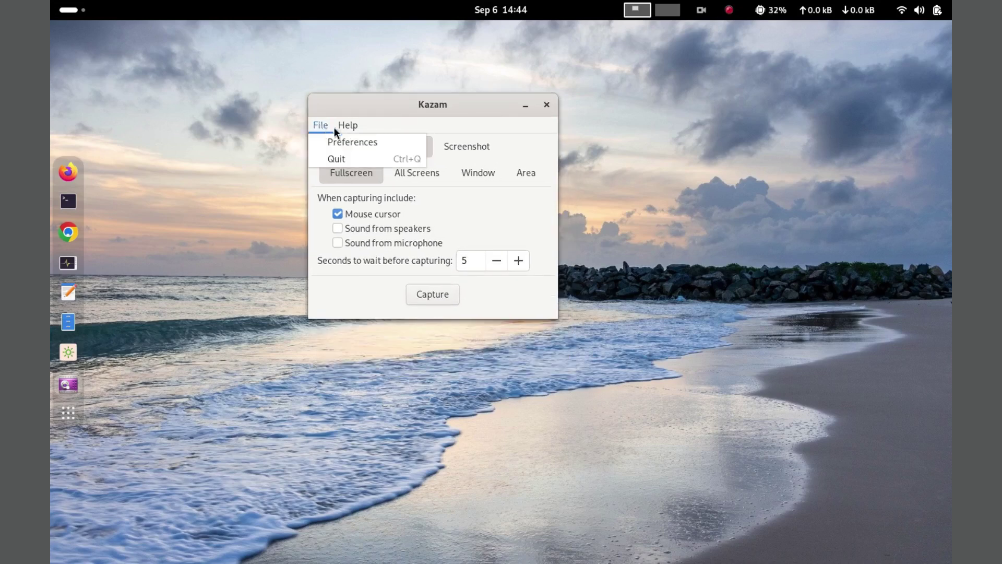
{"action": "left_click", "coordinate": [340, 142]}
{"action": "left_click_drag", "start_coordinate": [385, 58], "coordinate": [439, 183]}
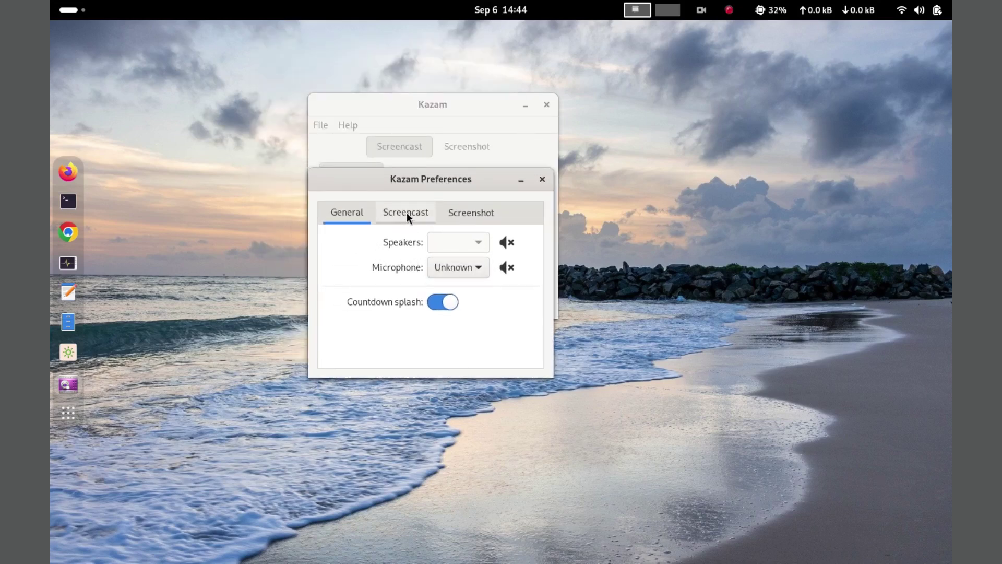
{"action": "key", "text": "Escape"}
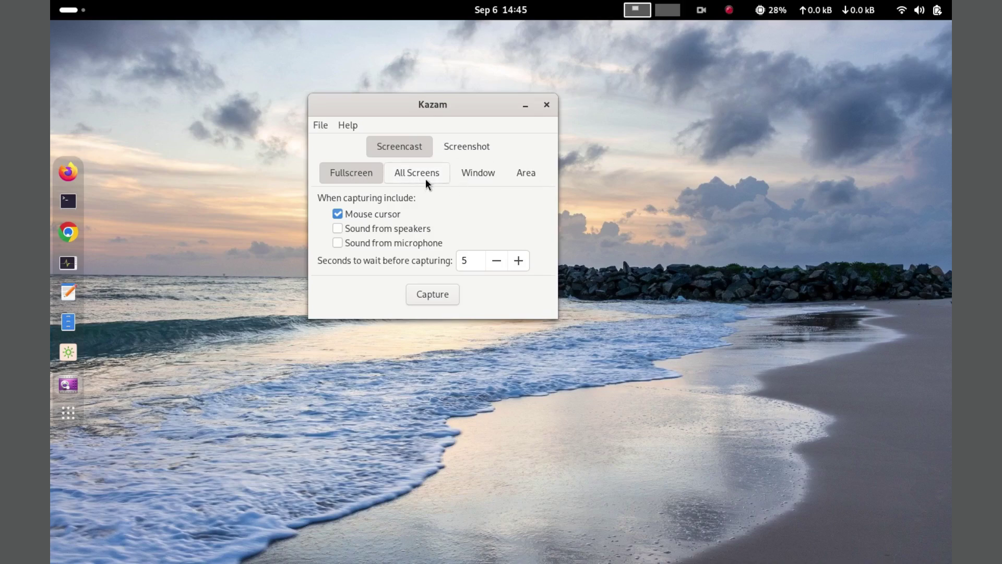
- Try the All screens, Window and Area modes, then capture in Fullscreen mode
{"action": "left_click", "coordinate": [424, 177]}
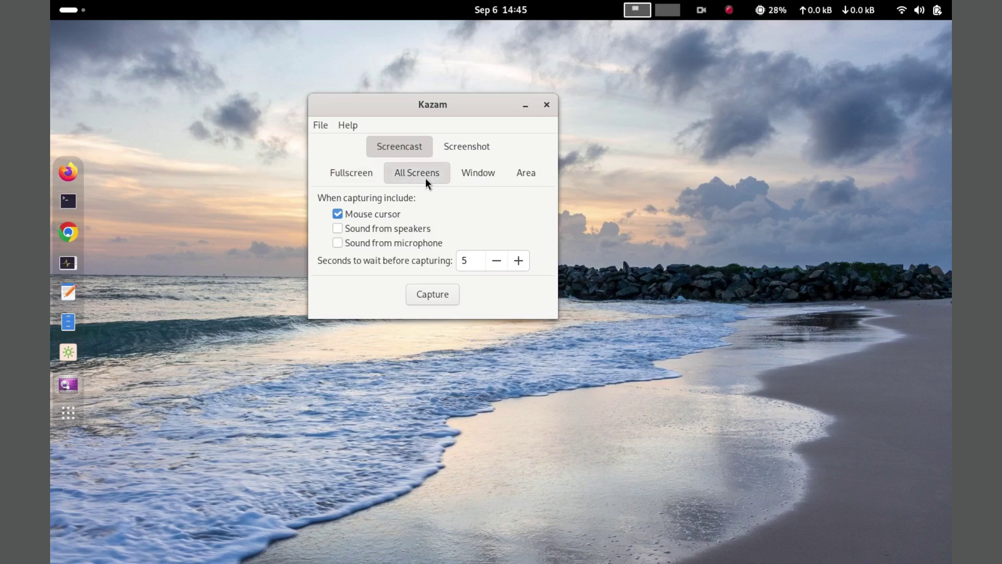
{"action": "left_click", "coordinate": [484, 171]}
{"action": "key", "text": "Escape"}
{"action": "left_click", "coordinate": [526, 173]}
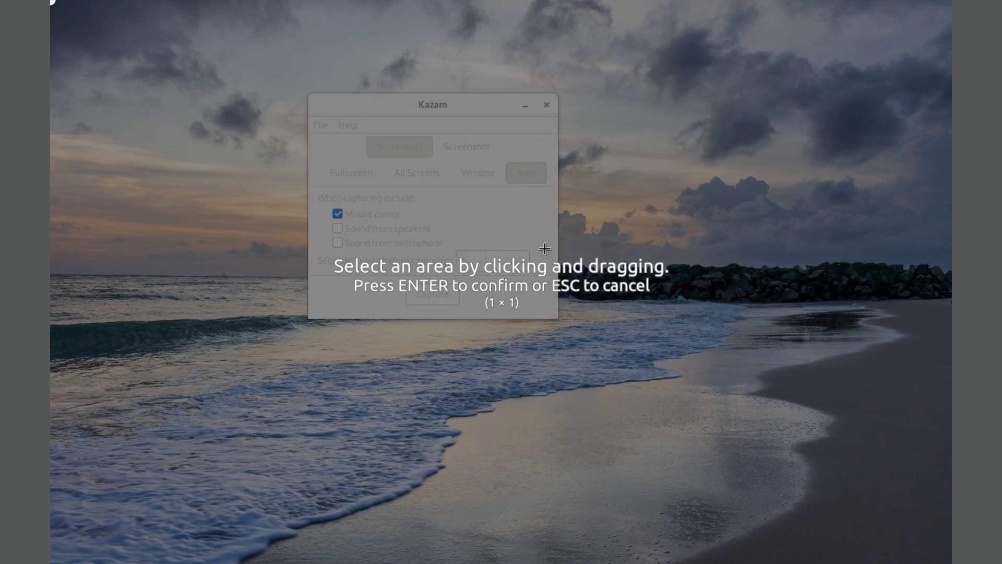
{"action": "key", "text": "Escape"}
{"action": "left_click", "coordinate": [364, 175]}
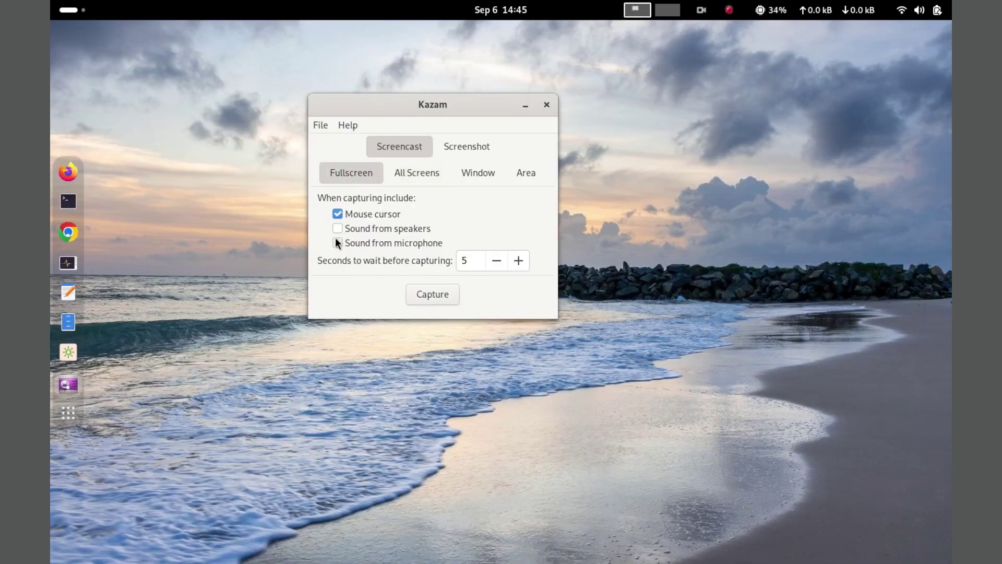
{"action": "left_click", "coordinate": [434, 295]}
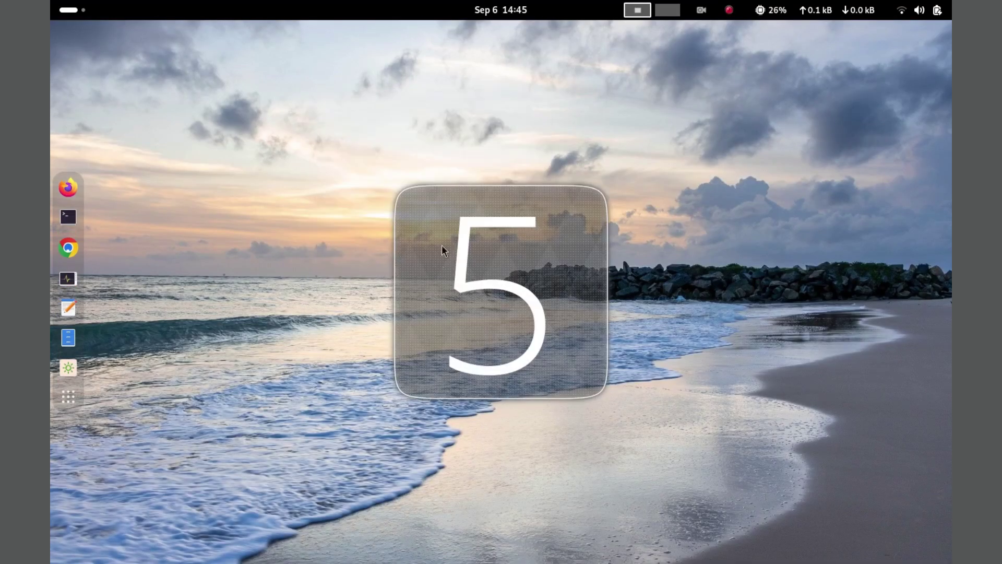
- Finish the Kazam recording from its tray menu and move the main window aside
{"action": "left_click", "coordinate": [701, 10]}
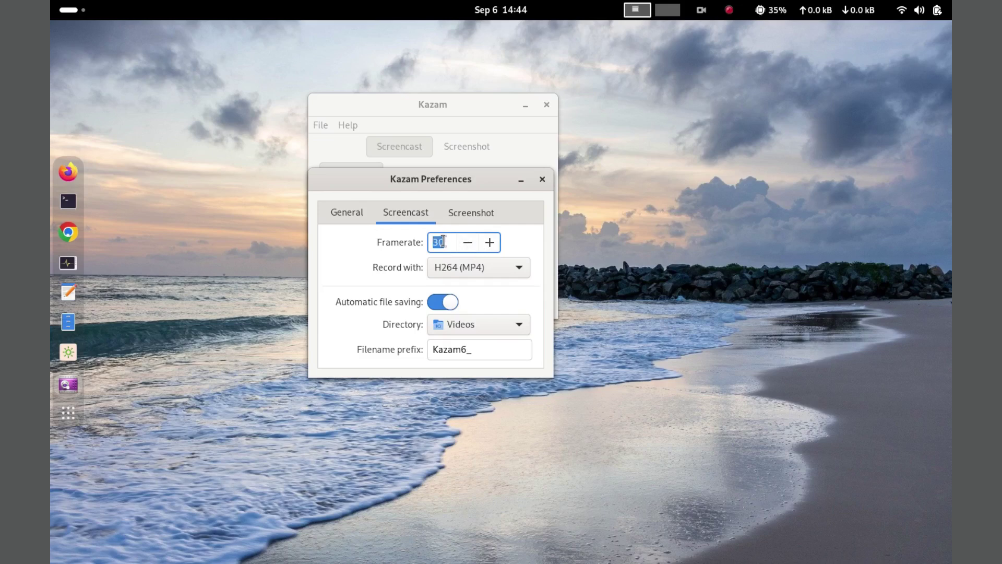
{"action": "left_click", "coordinate": [496, 270]}
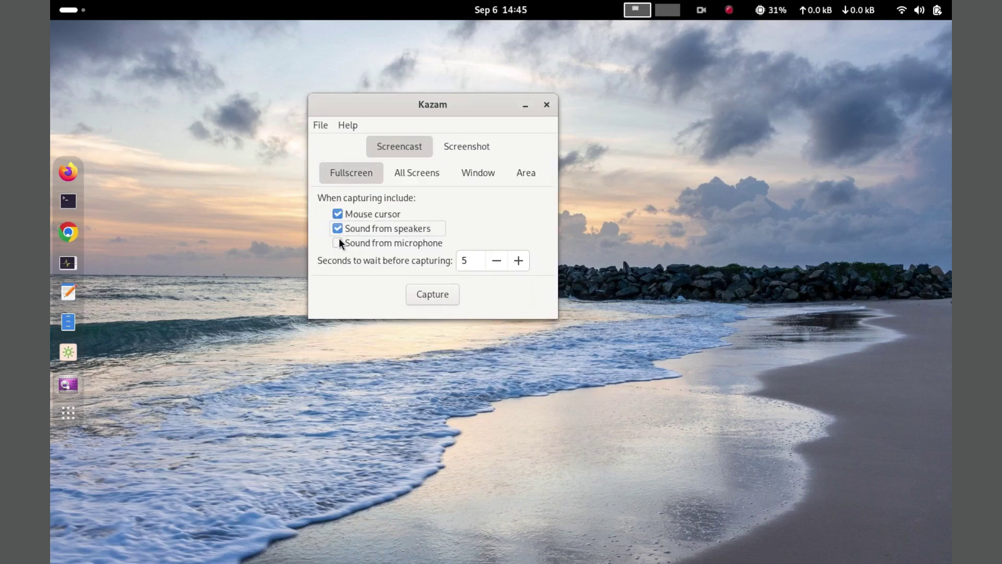
{"action": "left_click", "coordinate": [340, 240]}
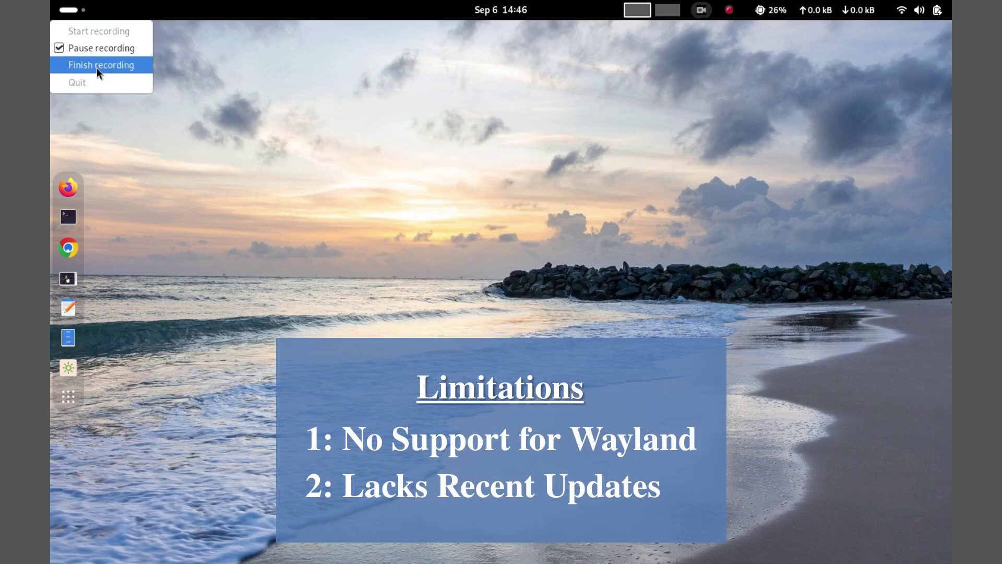
{"action": "left_click", "coordinate": [98, 64]}
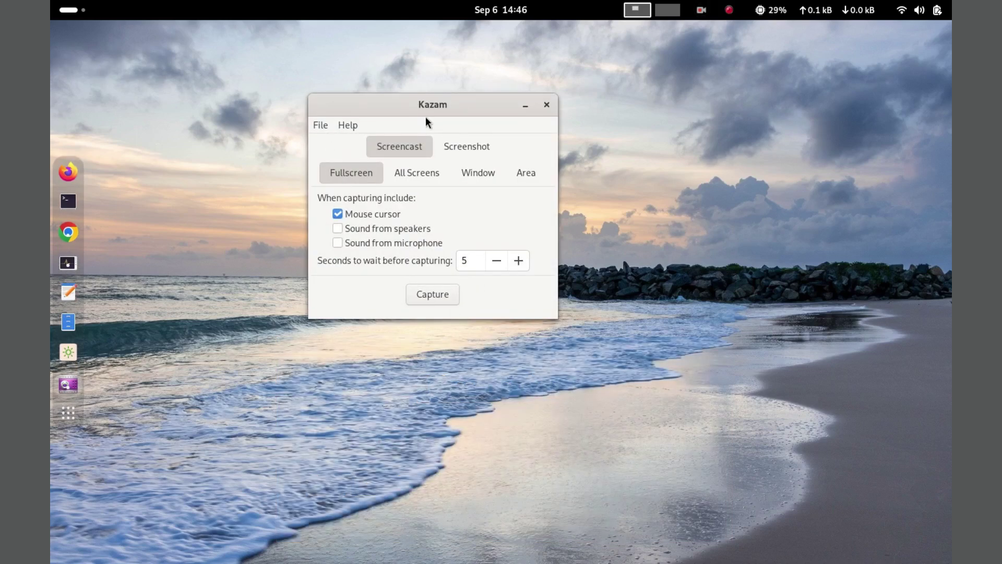
{"action": "left_click_drag", "start_coordinate": [428, 106], "coordinate": [519, 128]}
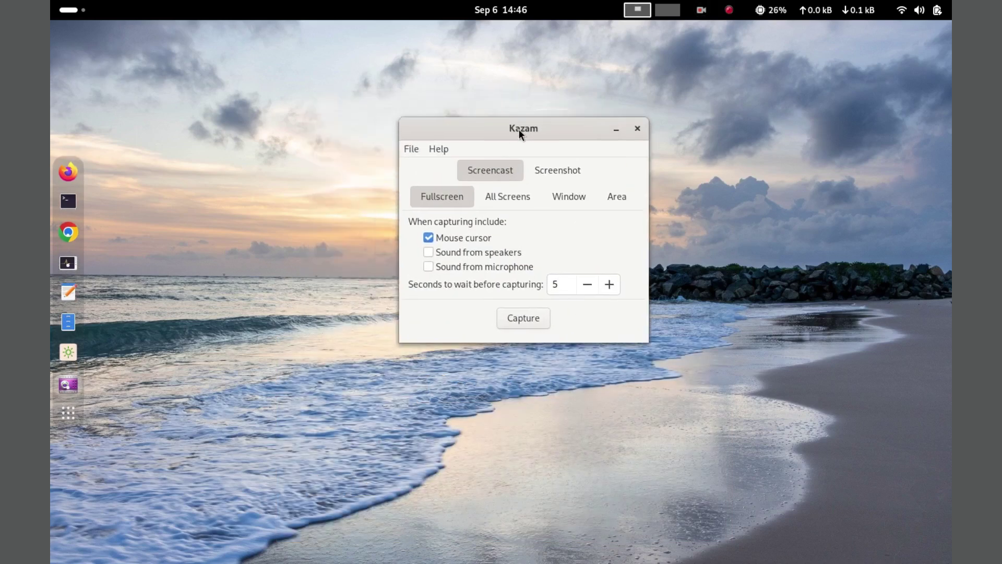
- Close Kazam, then close the Files window showing Kazam6__00000.mp4
{"action": "left_click", "coordinate": [637, 128]}
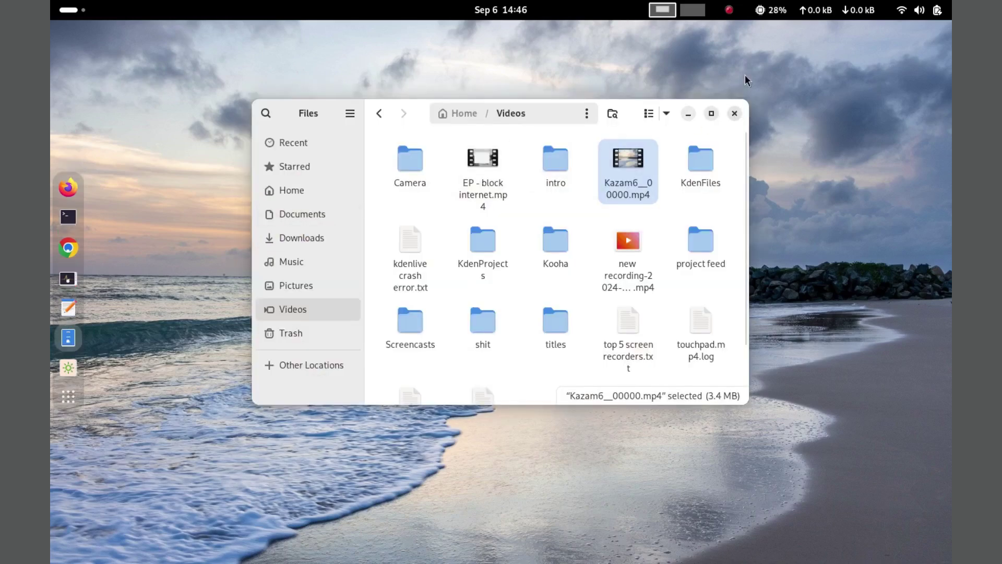
{"action": "left_click", "coordinate": [734, 115]}
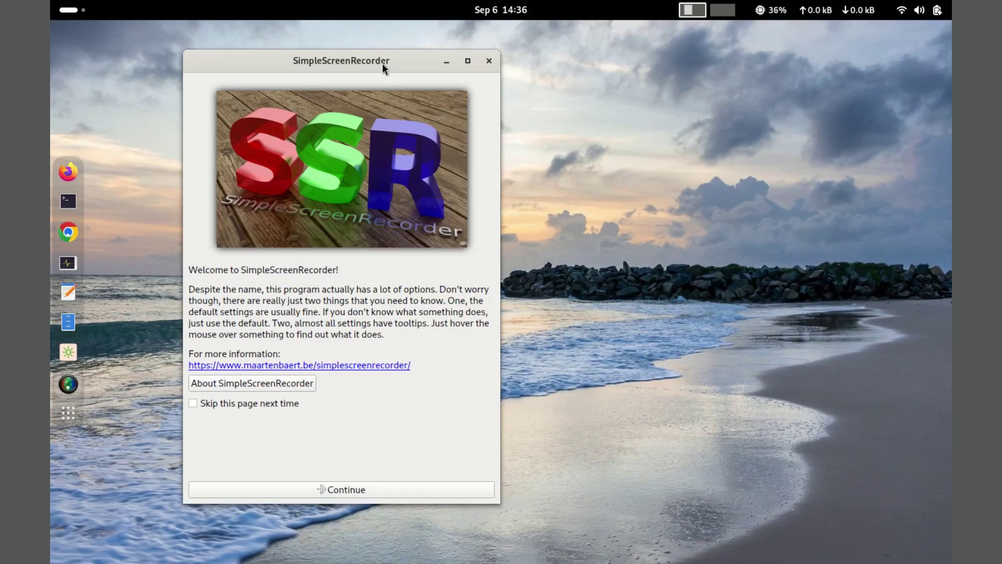
- Tick 'Skip this page next time' on the welcome page and continue
{"action": "left_click_drag", "start_coordinate": [393, 67], "coordinate": [505, 64]}
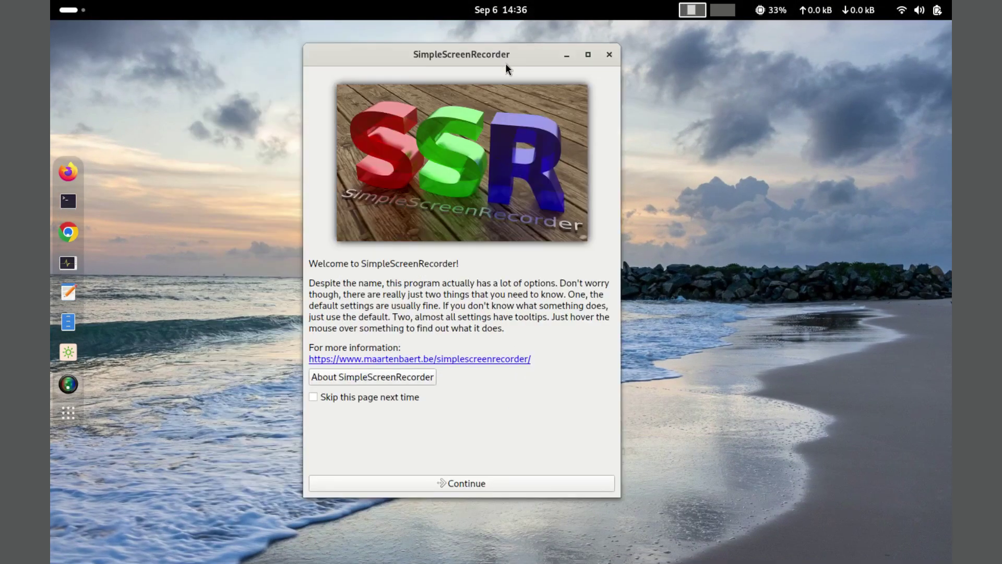
{"action": "left_click", "coordinate": [317, 397]}
{"action": "left_click", "coordinate": [462, 484]}
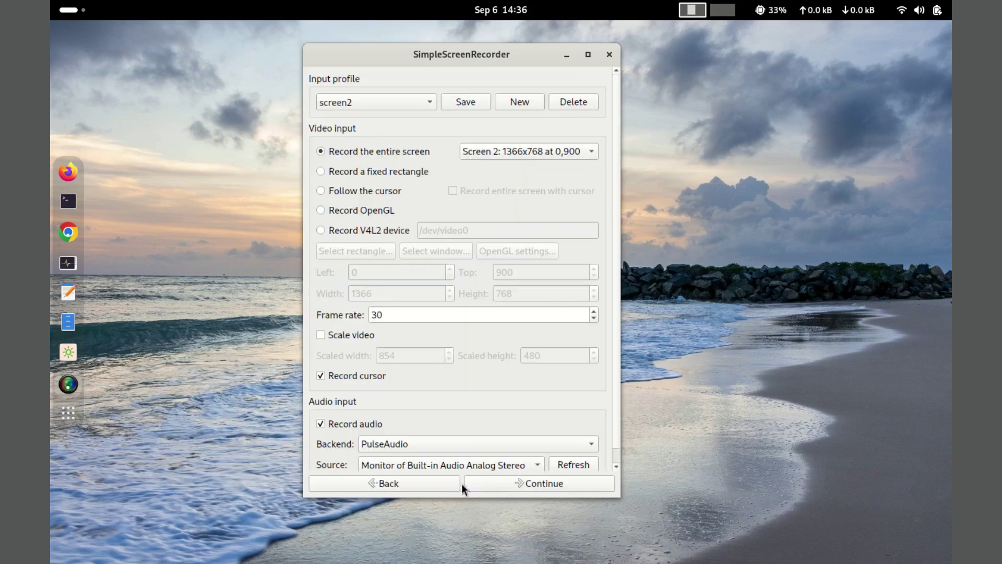
- Keep the screen2 profile and record 'Screen 1: 1440x900 at 0,0'
{"action": "left_click", "coordinate": [425, 102]}
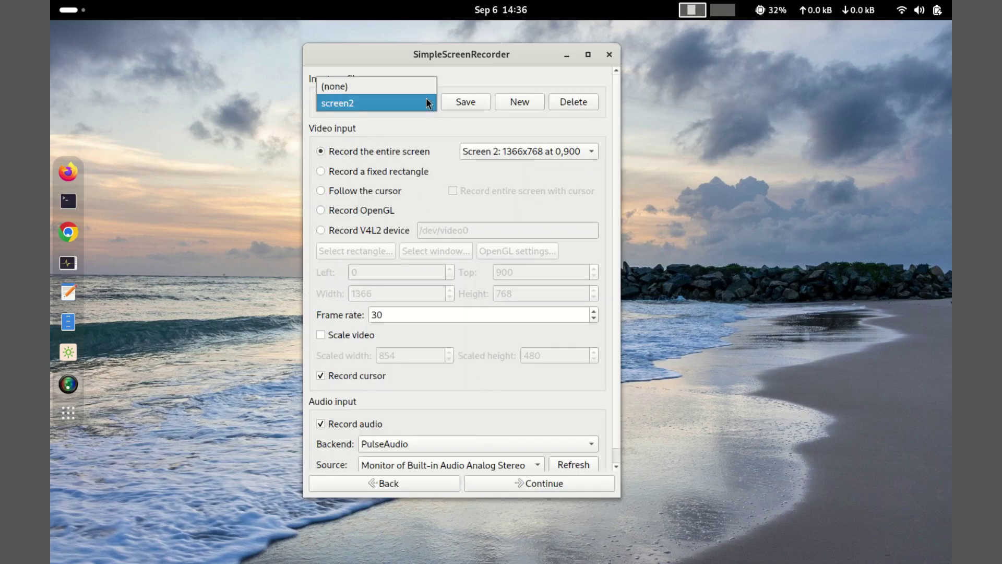
{"action": "left_click", "coordinate": [365, 104]}
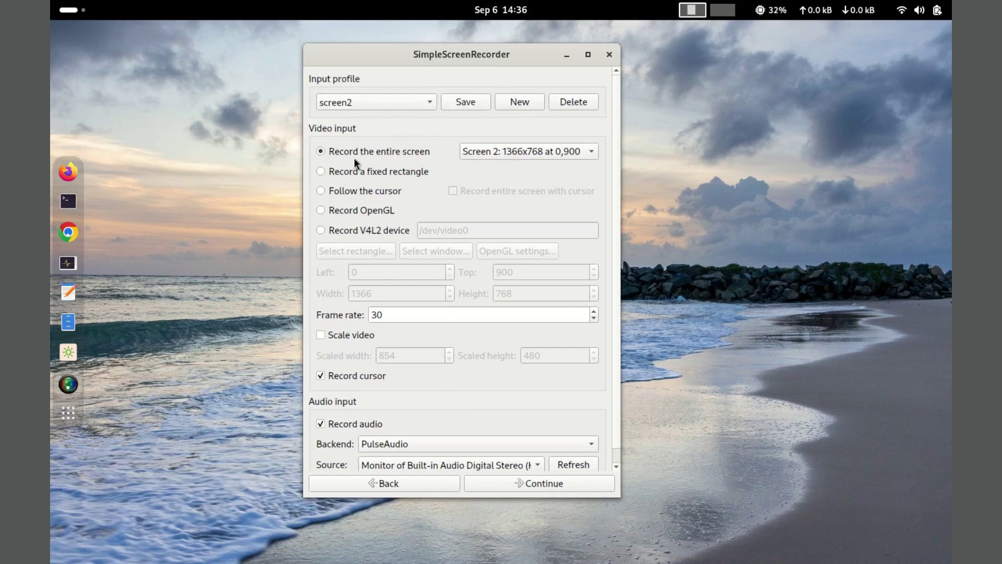
{"action": "left_click", "coordinate": [590, 152]}
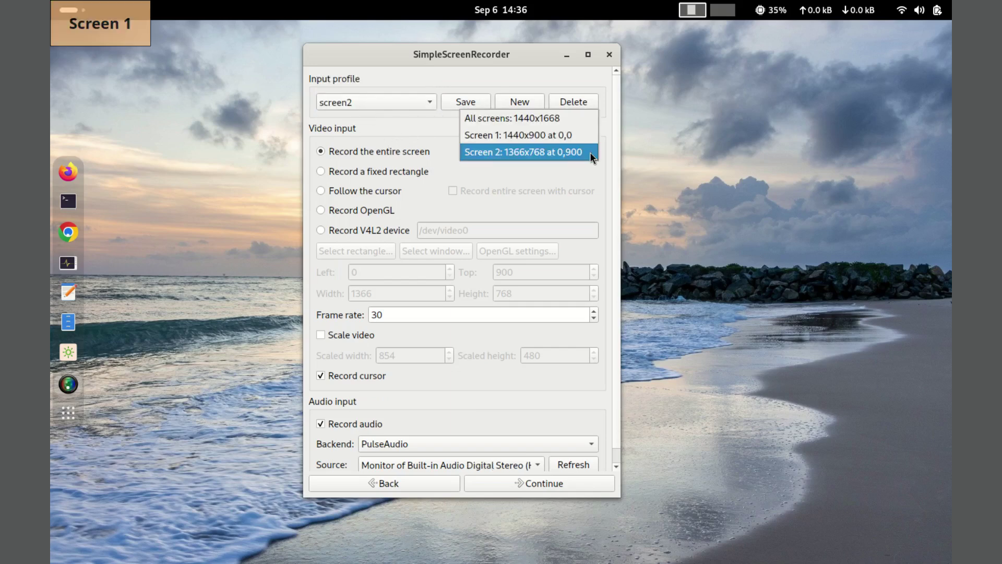
{"action": "left_click", "coordinate": [544, 135]}
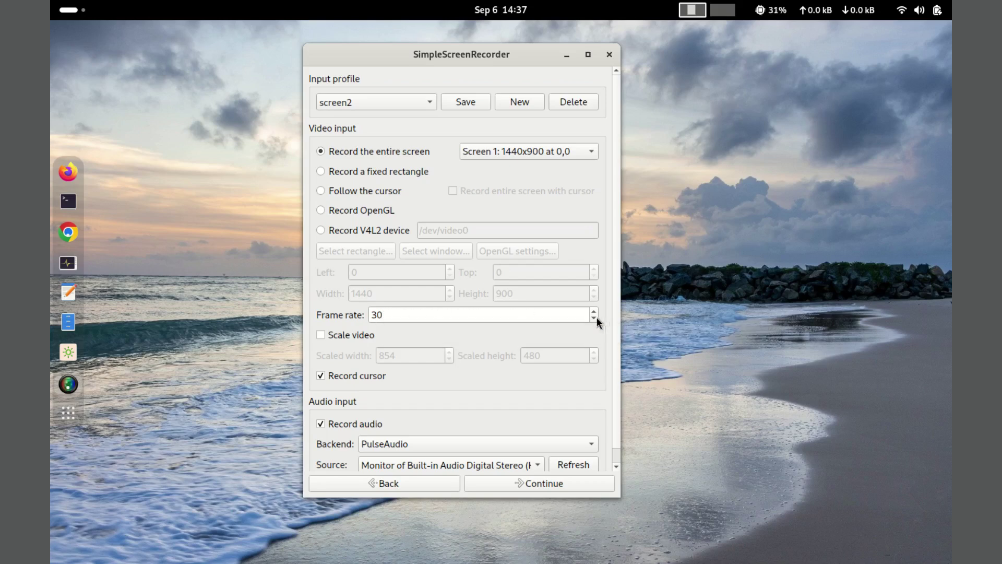
- Start a SimpleScreenRecorder recording, cancel it, and return to the input settings page
{"action": "left_click", "coordinate": [461, 103]}
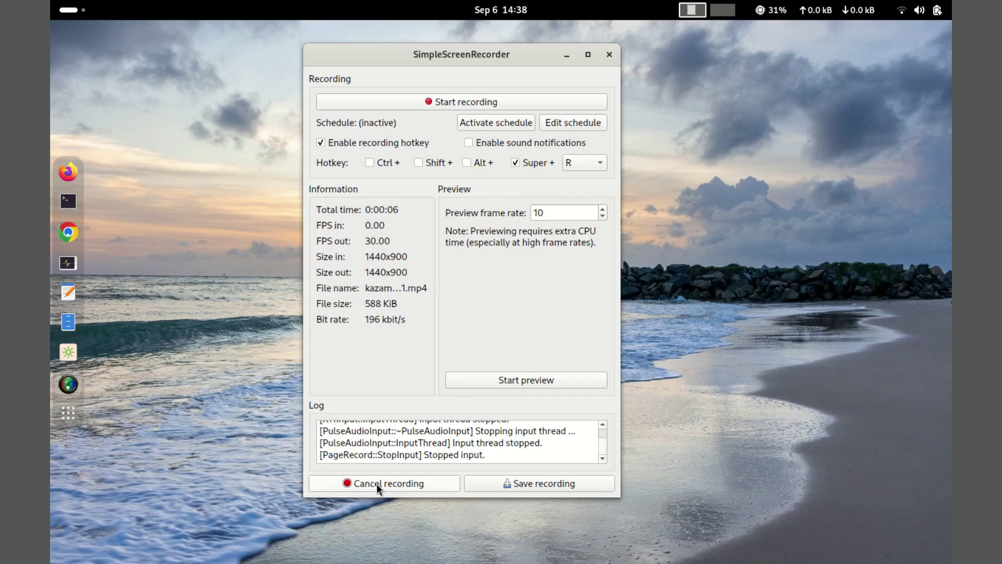
{"action": "left_click", "coordinate": [384, 484]}
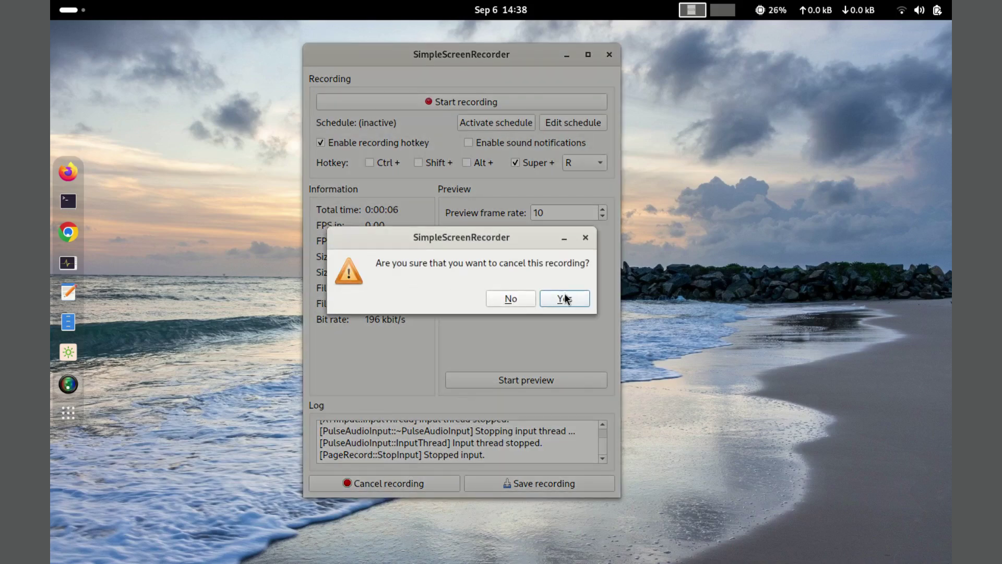
{"action": "left_click", "coordinate": [565, 298]}
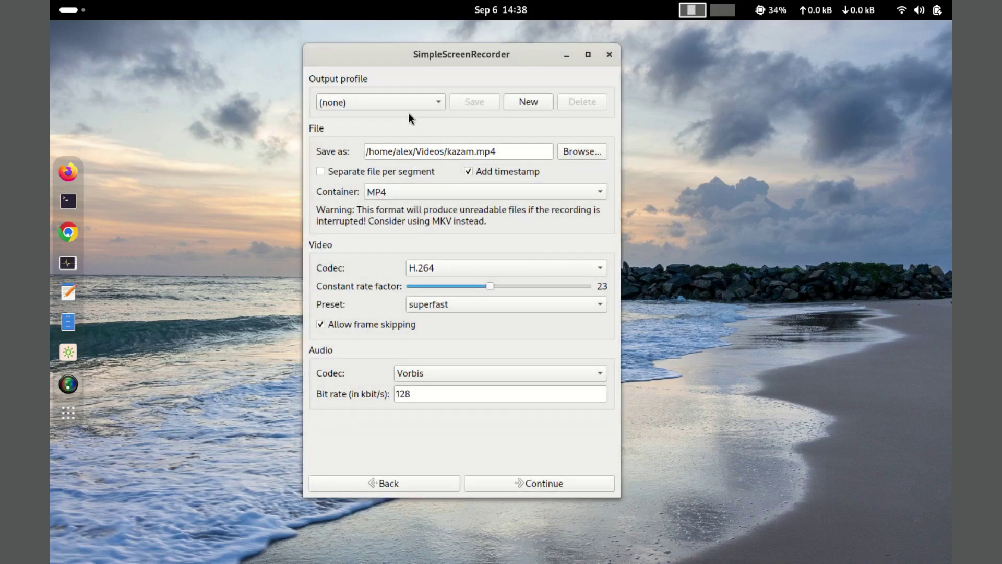
{"action": "left_click", "coordinate": [386, 485]}
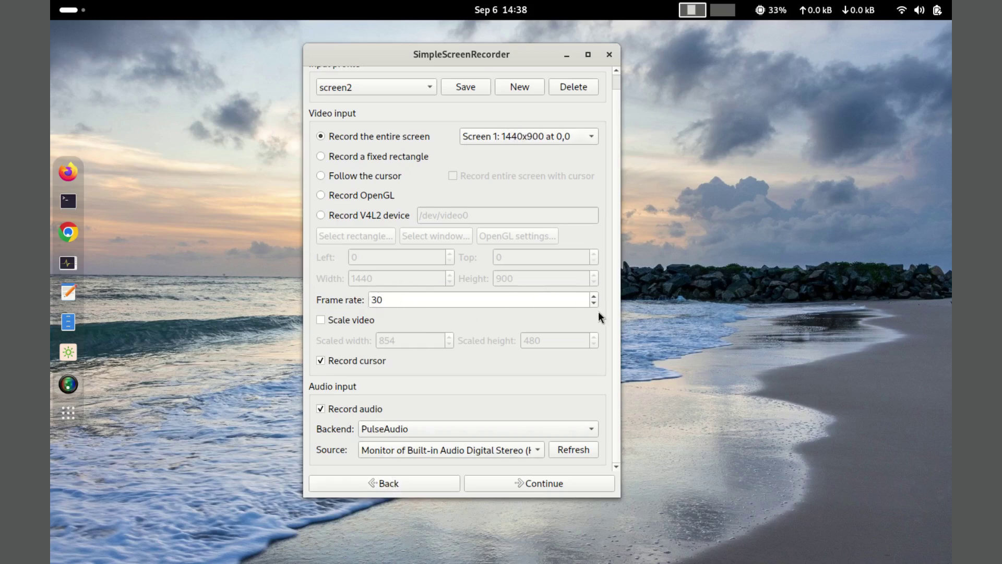
- Keep PulseAudio as the audio backend and the HDMI audio monitor as source, then continue to output settings
{"action": "scroll", "coordinate": [593, 302], "scroll_direction": "up", "scroll_amount": 2}
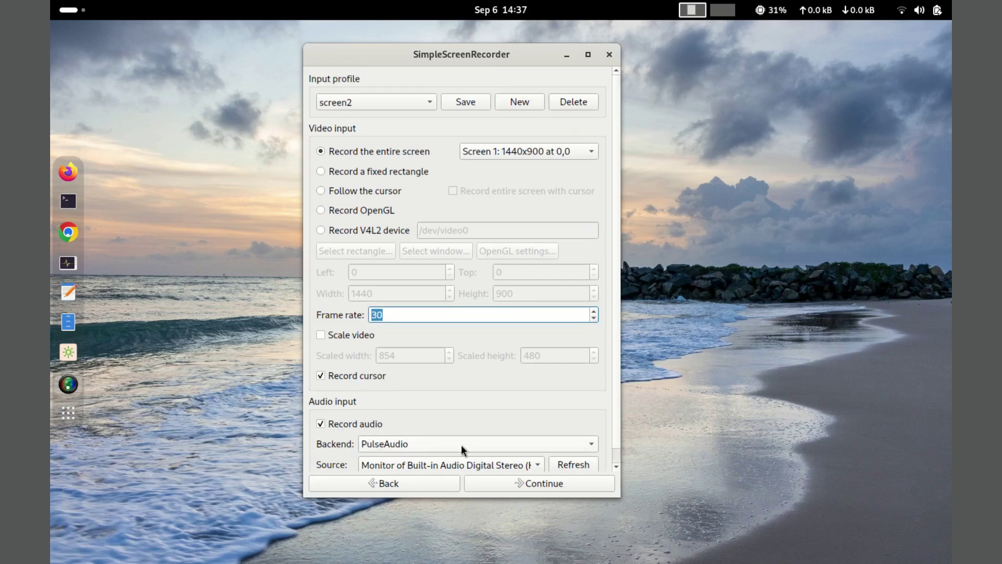
{"action": "left_click", "coordinate": [588, 447]}
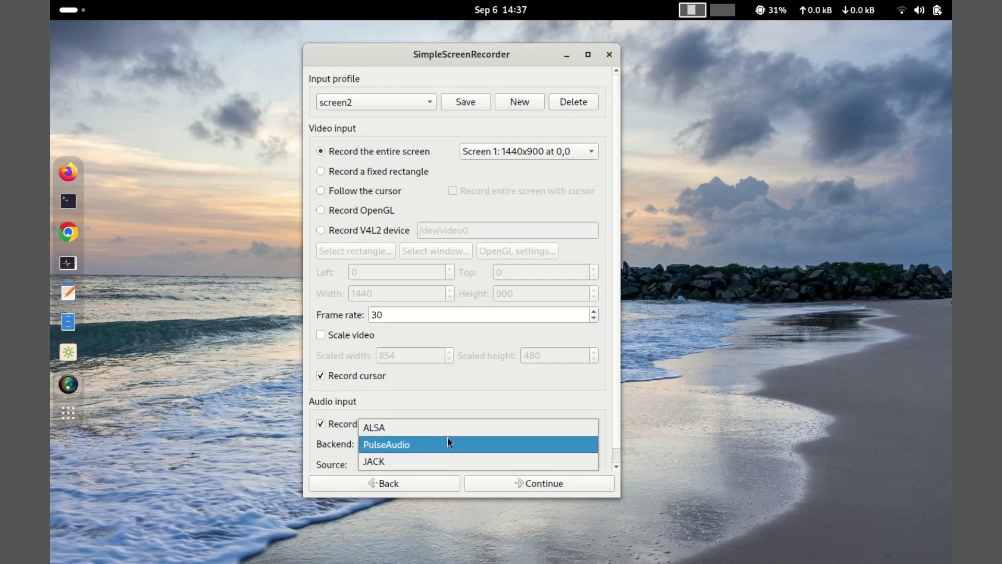
{"action": "left_click", "coordinate": [496, 399]}
{"action": "scroll", "coordinate": [497, 398], "scroll_direction": "down", "scroll_amount": 1}
{"action": "left_click", "coordinate": [538, 448]}
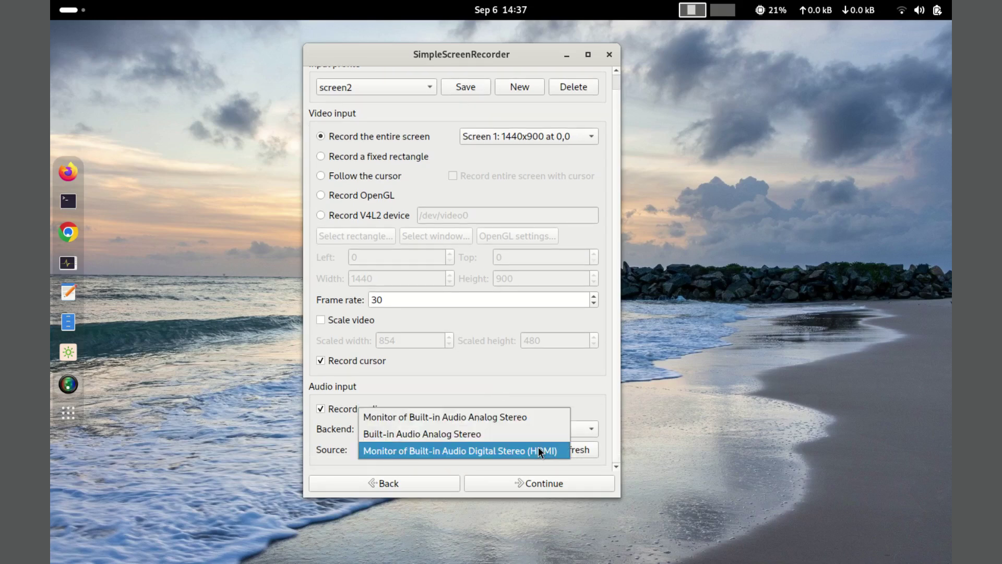
{"action": "left_click", "coordinate": [480, 381]}
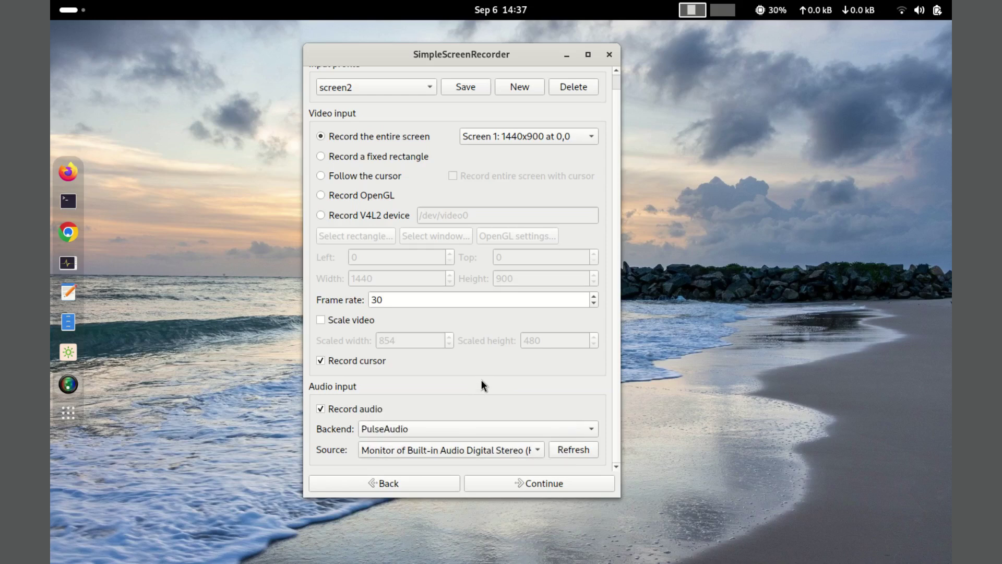
{"action": "left_click", "coordinate": [566, 482]}
{"action": "left_click", "coordinate": [599, 195]}
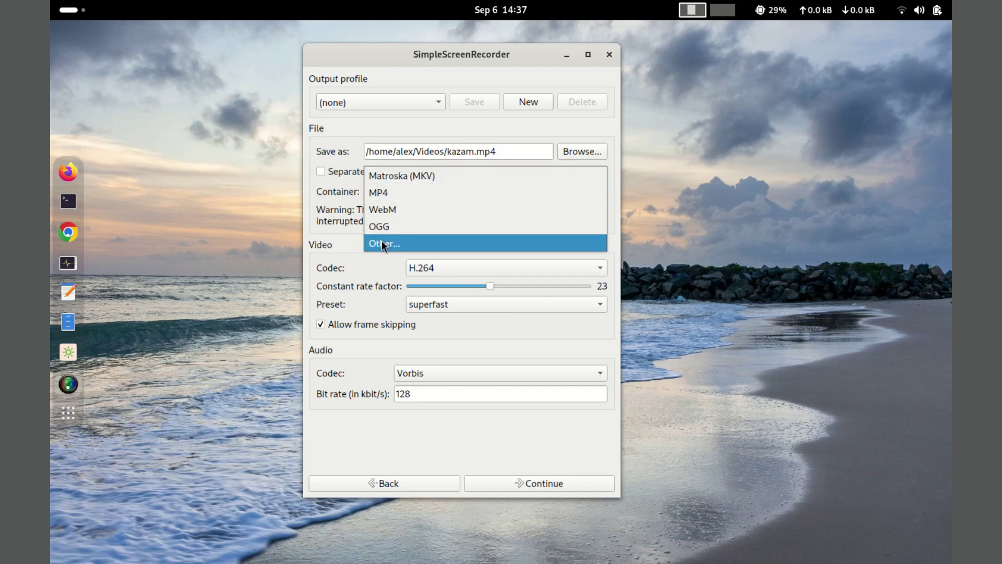
- Keep the MP4 container, H.264 video codec and Vorbis audio codec, and continue to the recording page
{"action": "left_click", "coordinate": [592, 271]}
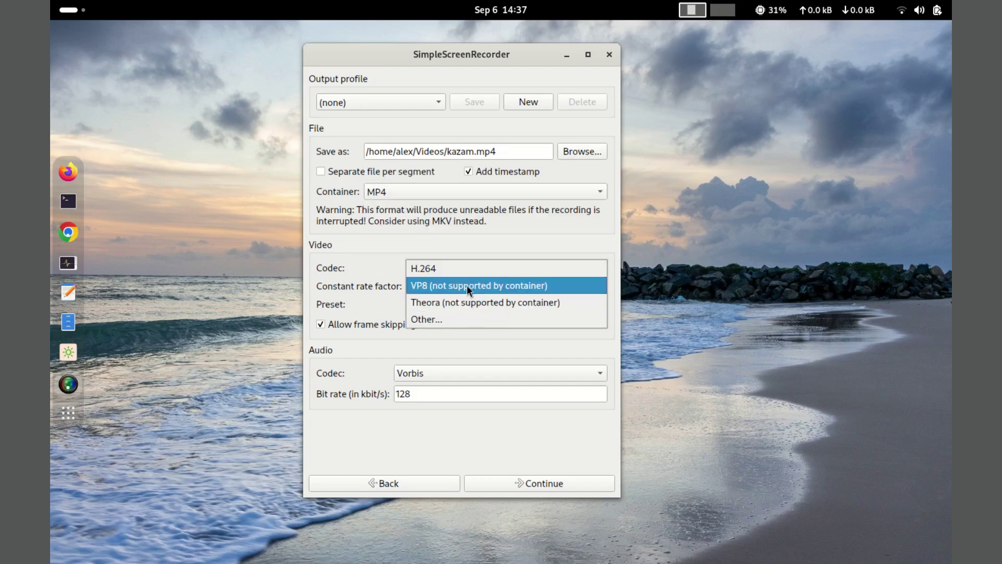
{"action": "key", "text": "Escape"}
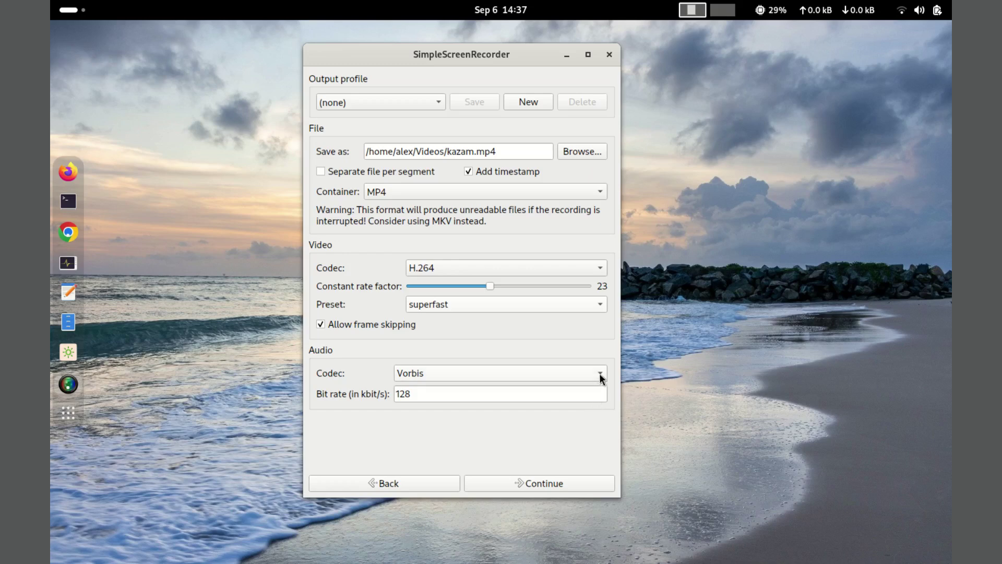
{"action": "left_click", "coordinate": [599, 374]}
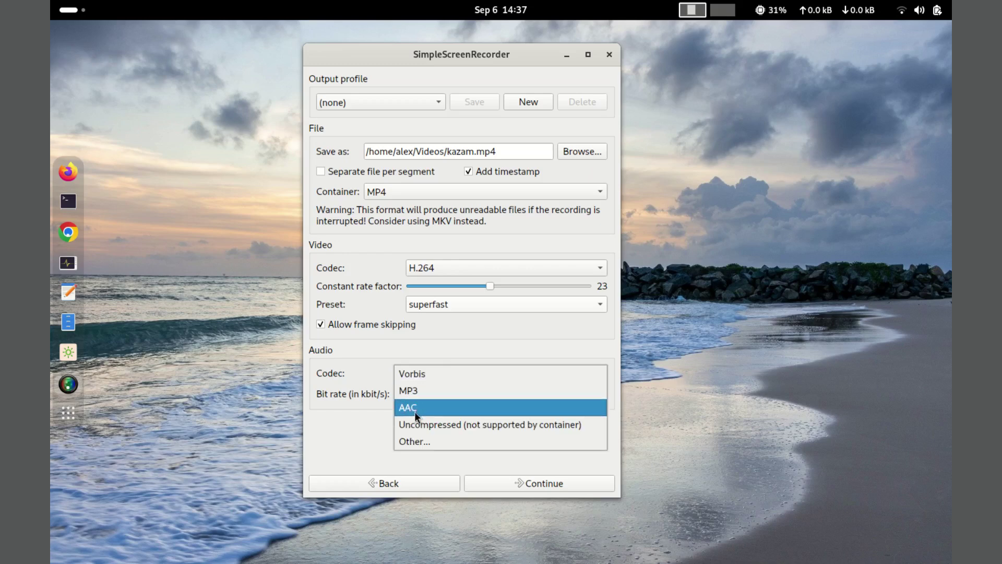
{"action": "left_click", "coordinate": [352, 438]}
{"action": "key", "text": "Return"}
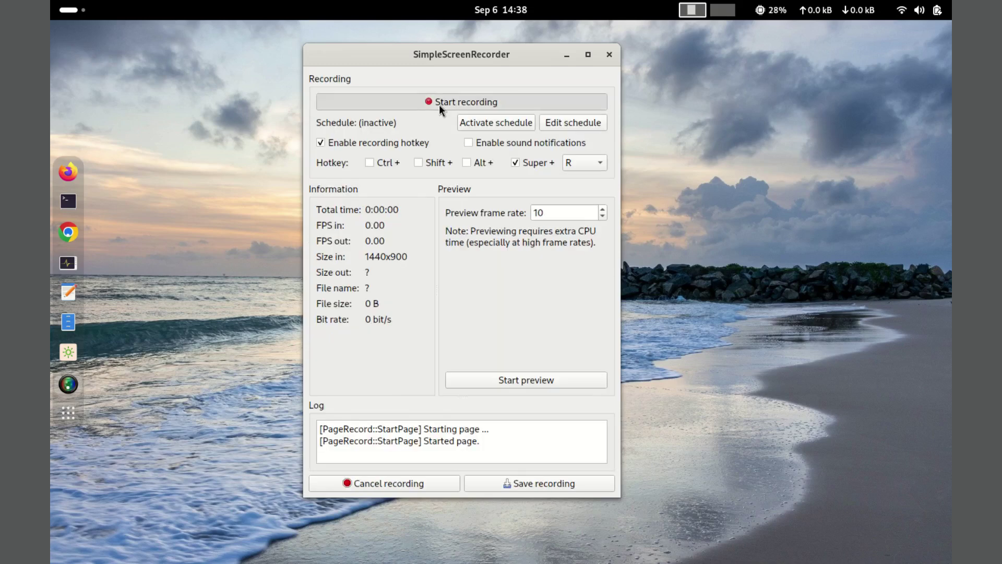
- Record the screen while moving the recorder window around, then pause and save the recording
{"action": "left_click", "coordinate": [440, 102]}
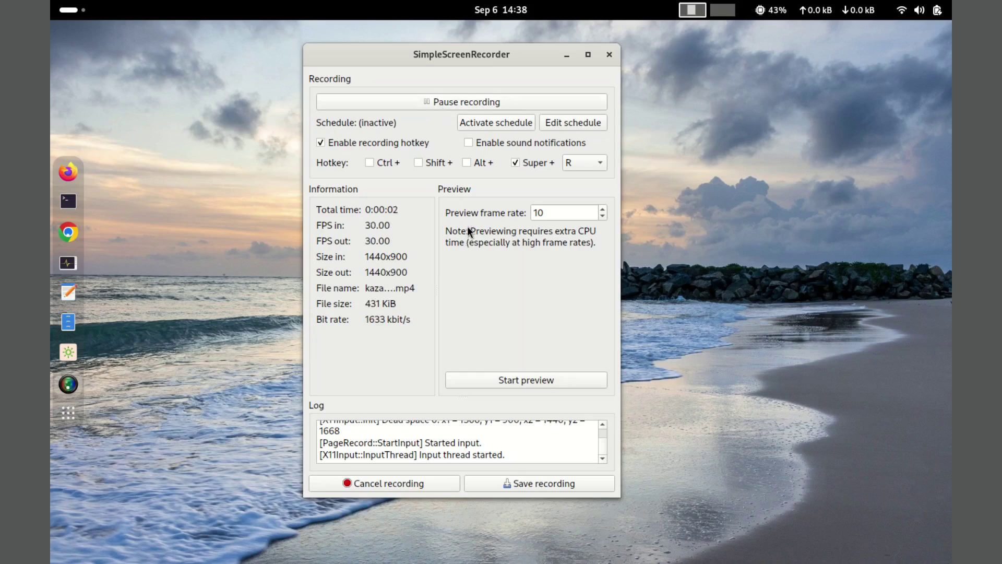
{"action": "left_click_drag", "start_coordinate": [493, 61], "coordinate": [878, 308]}
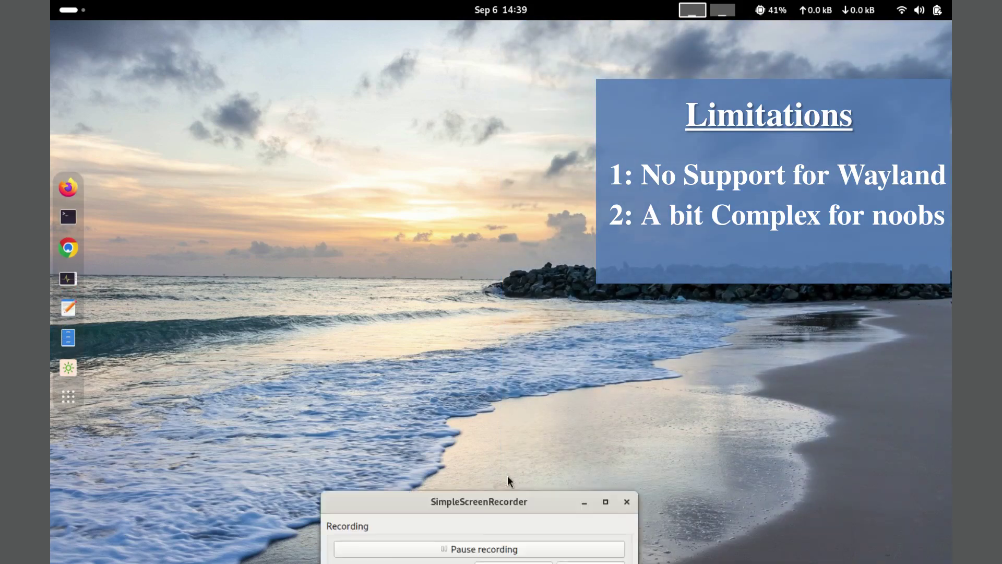
{"action": "left_click_drag", "start_coordinate": [508, 424], "coordinate": [462, 85]}
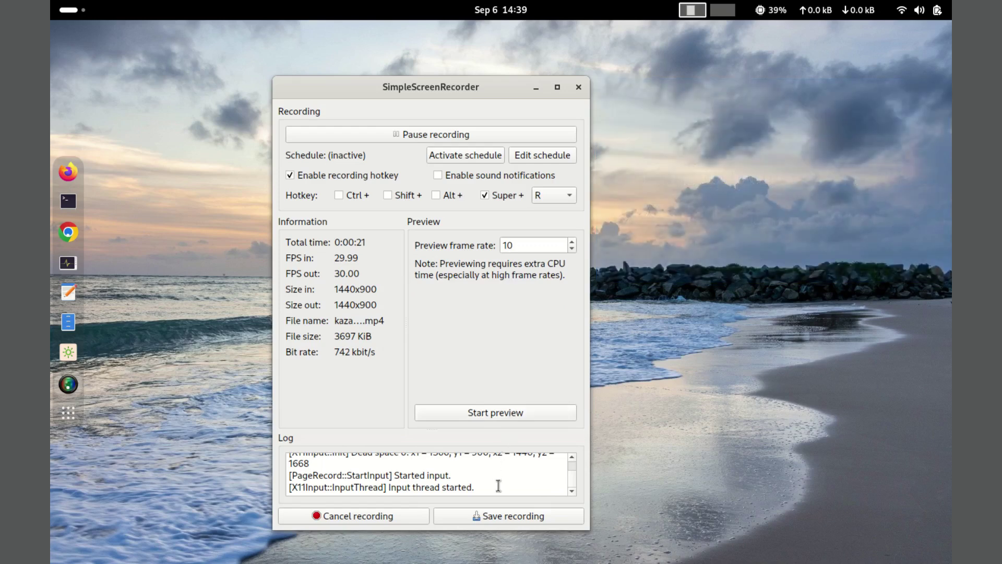
{"action": "left_click", "coordinate": [438, 137]}
{"action": "left_click", "coordinate": [502, 517]}
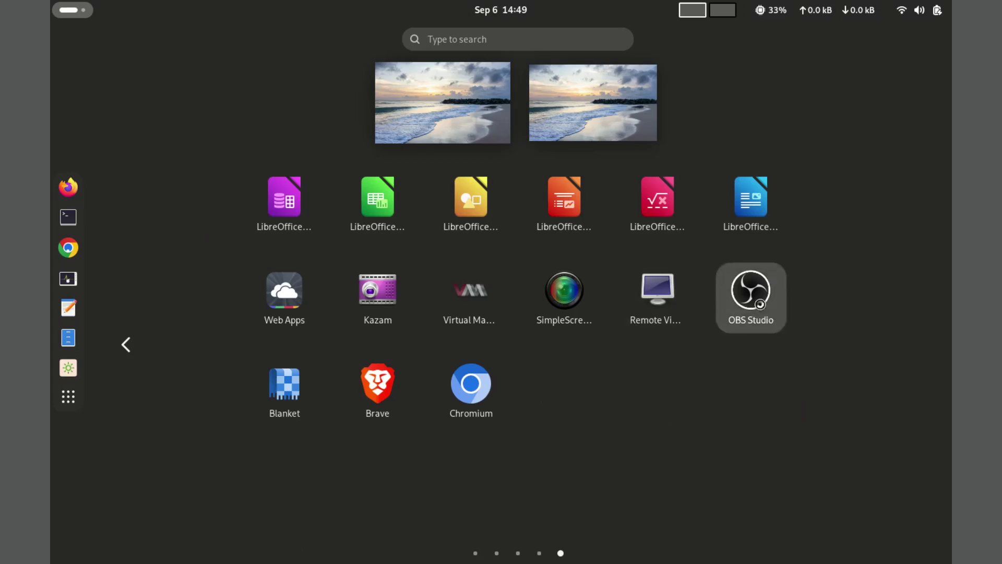
- Launch OBS Studio from the app grid and dismiss the Auto-Configuration Wizard
{"action": "left_click", "coordinate": [751, 295]}
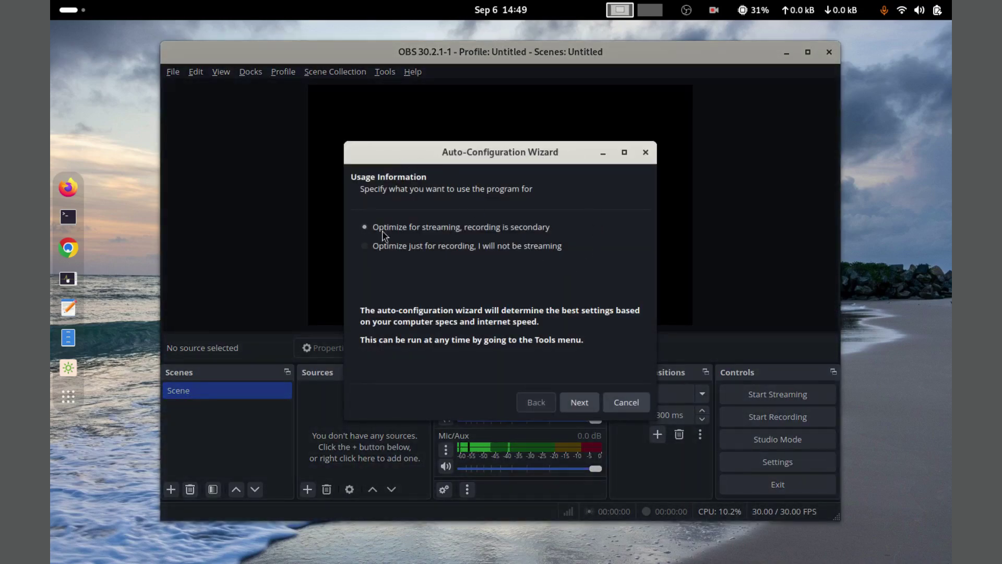
{"action": "left_click", "coordinate": [646, 152]}
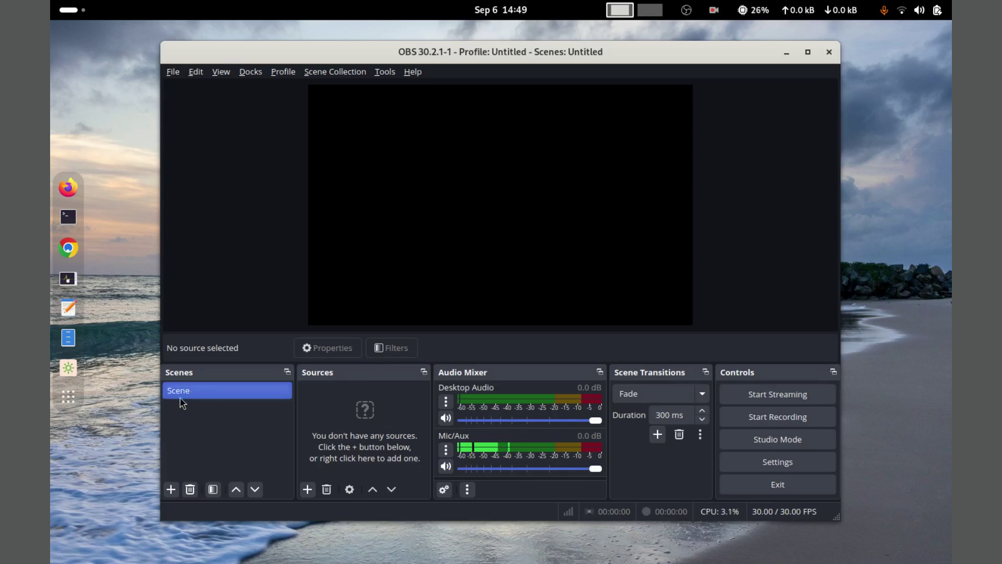
- Add a Screen Capture (PipeWire) source sharing the ROW 26" display, nudged right and down in the preview
{"action": "left_click", "coordinate": [307, 489]}
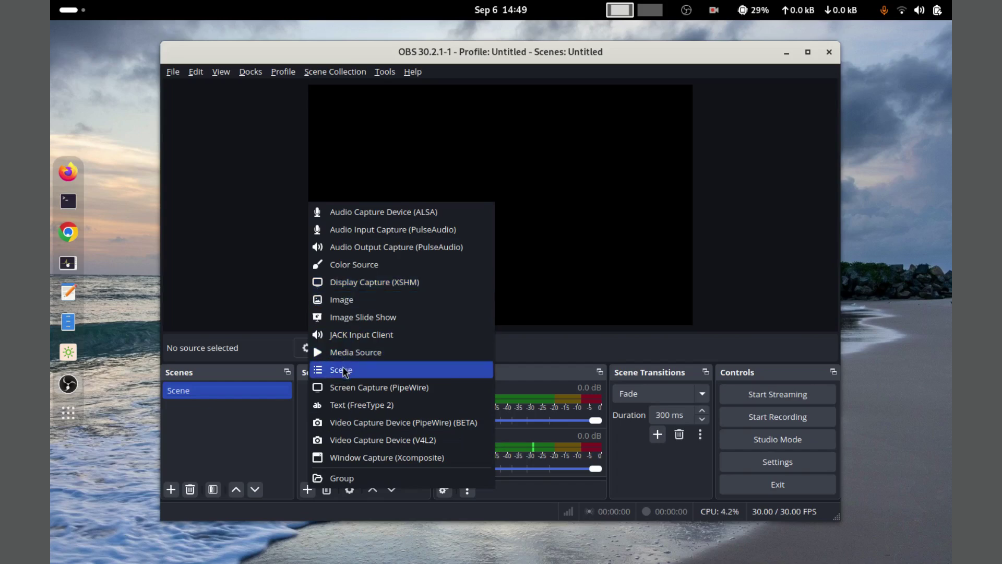
{"action": "left_click", "coordinate": [364, 388]}
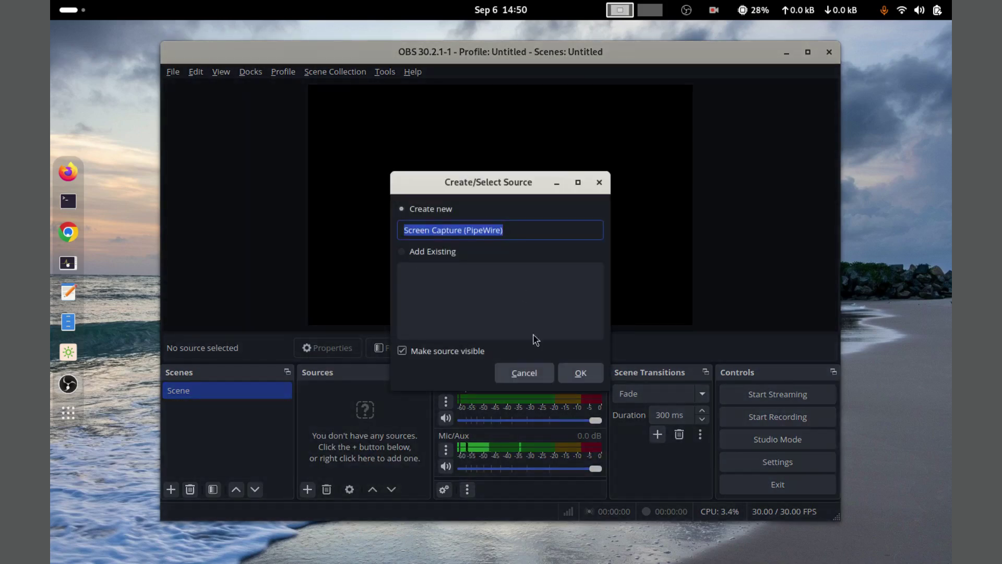
{"action": "left_click", "coordinate": [577, 371]}
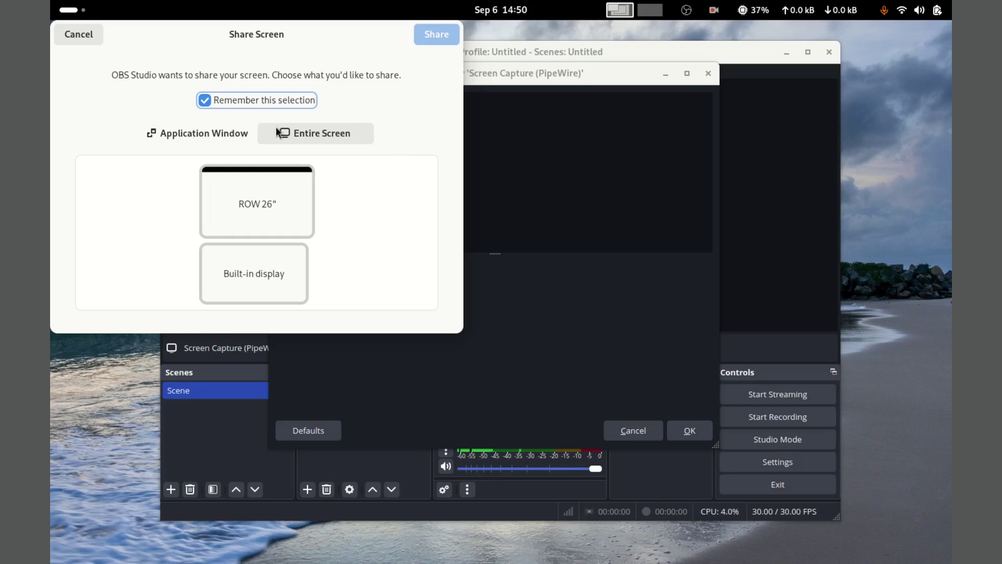
{"action": "left_click", "coordinate": [275, 193]}
{"action": "left_click", "coordinate": [436, 35]}
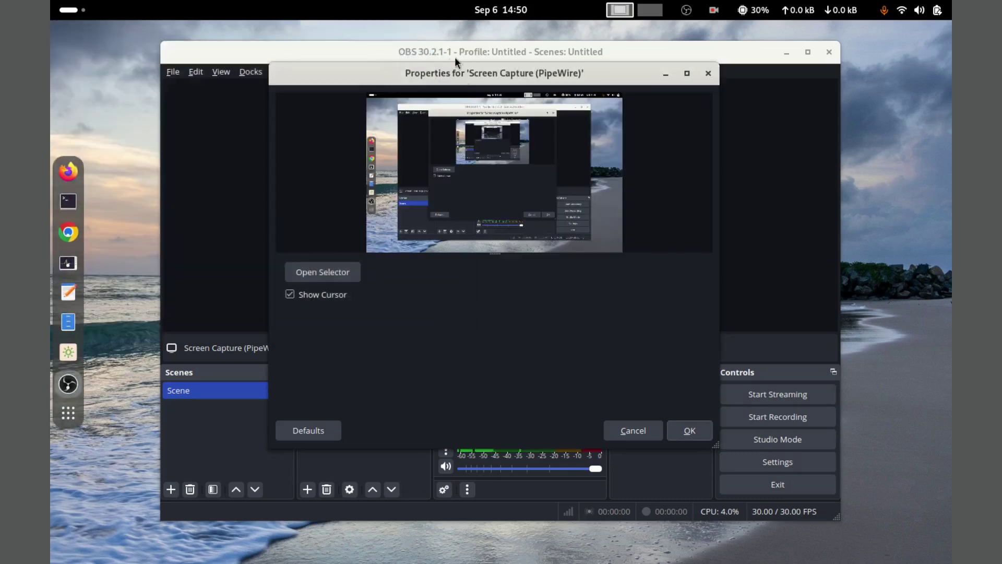
{"action": "left_click", "coordinate": [699, 437]}
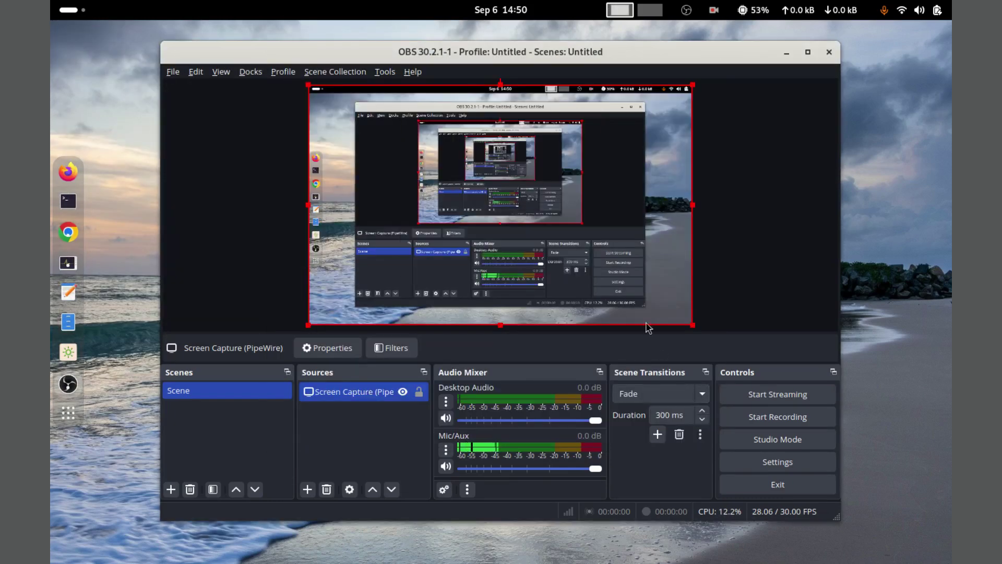
{"action": "left_click_drag", "start_coordinate": [540, 175], "coordinate": [549, 188]}
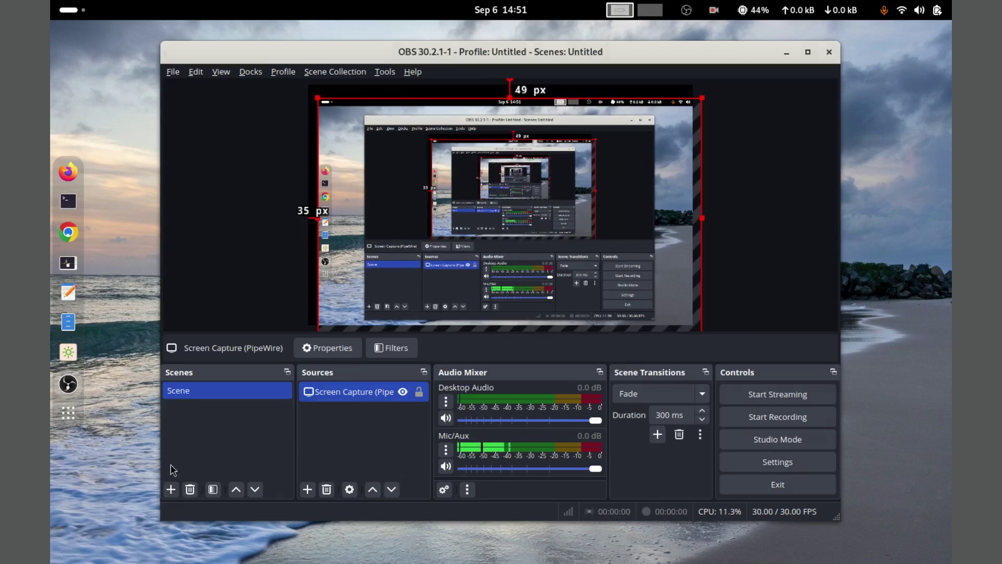
- Create a new scene named Scene 2, then switch back to Scene and deselect the capture source
{"action": "left_click", "coordinate": [171, 490]}
{"action": "left_click", "coordinate": [532, 314]}
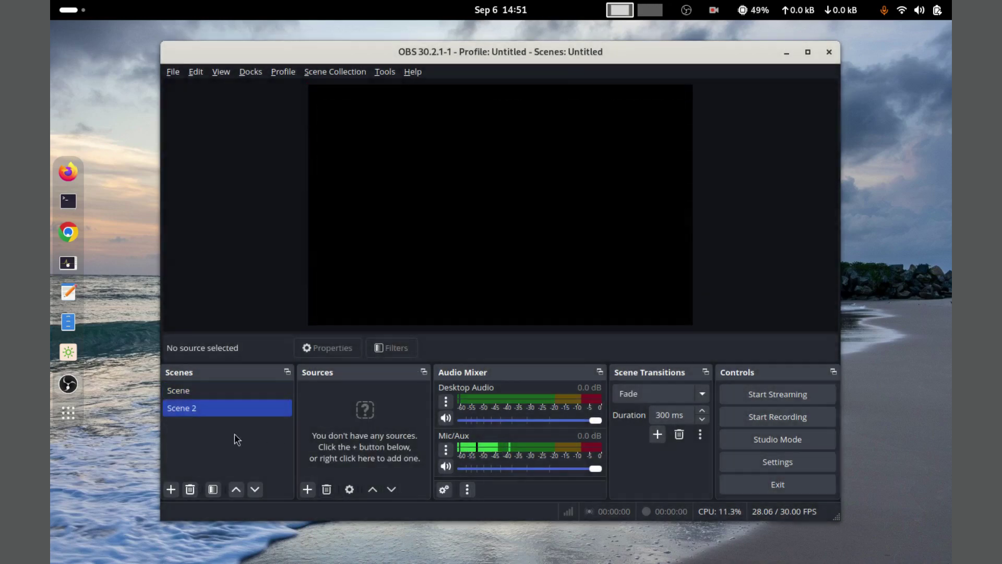
{"action": "left_click", "coordinate": [197, 393]}
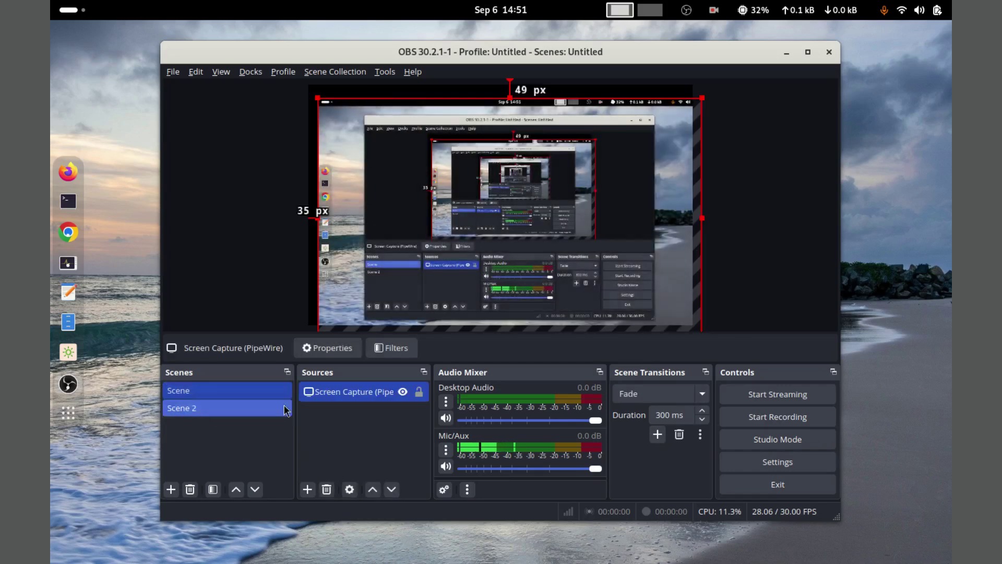
{"action": "left_click", "coordinate": [412, 449]}
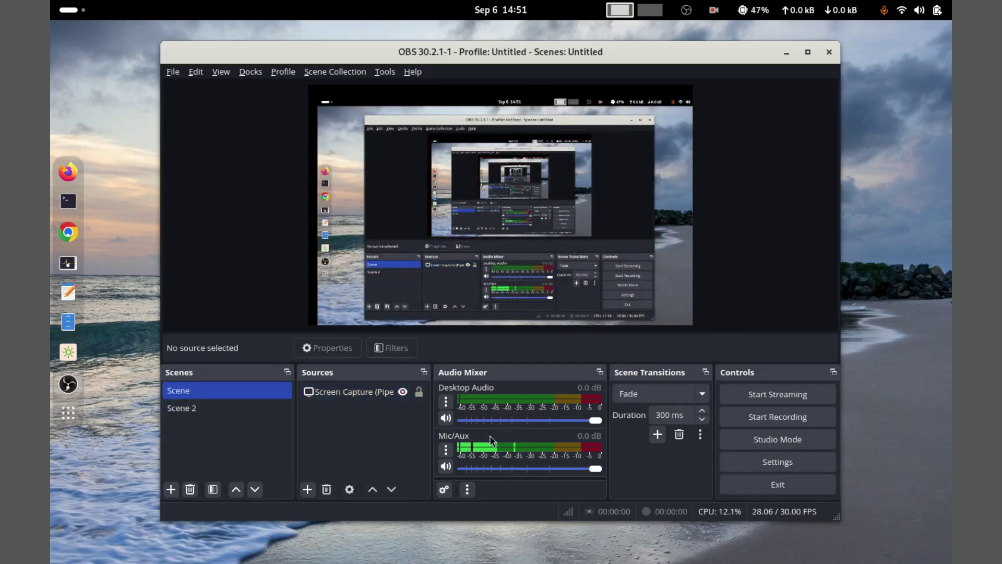
- Adjust the audio faders so Mic/Aux sits at -2.3 dB, keeping Fade as the scene transition
{"action": "left_click_drag", "start_coordinate": [519, 417], "coordinate": [600, 420]}
{"action": "left_click_drag", "start_coordinate": [526, 469], "coordinate": [581, 469]}
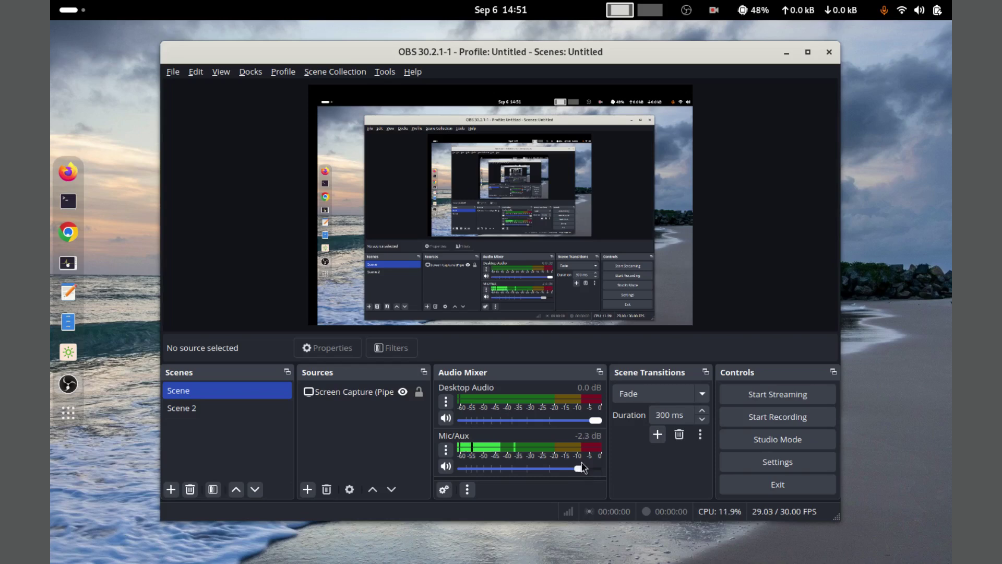
{"action": "left_click", "coordinate": [703, 393]}
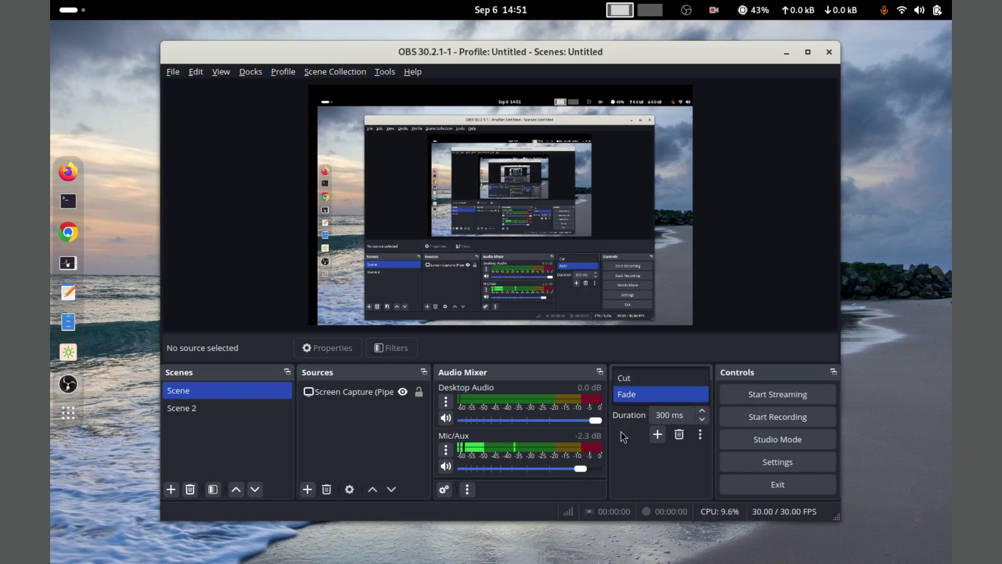
{"action": "left_click", "coordinate": [630, 397]}
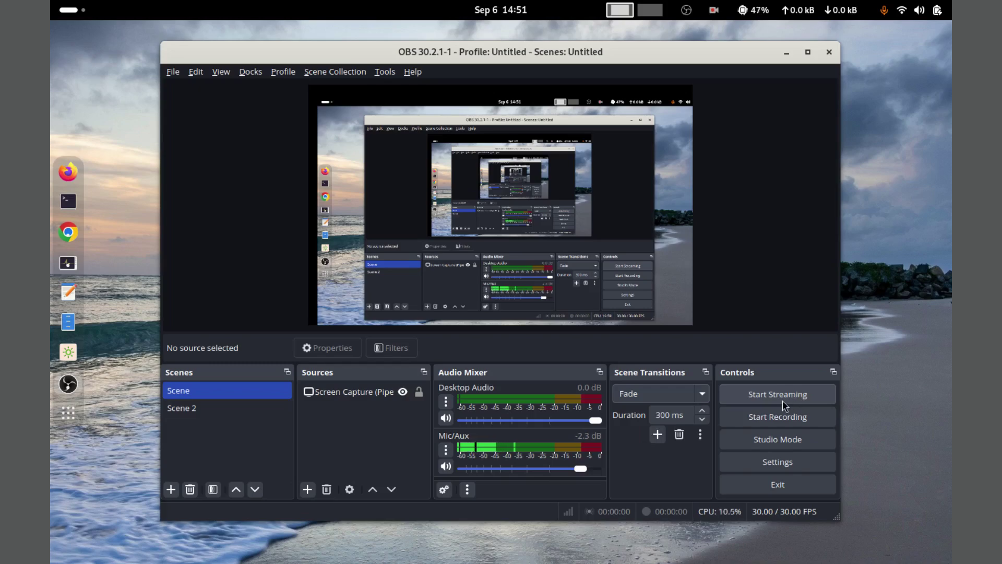
- Maximize OBS, record a short MKV clip, review the Stream service options, and exit OBS
{"action": "left_click", "coordinate": [808, 52]}
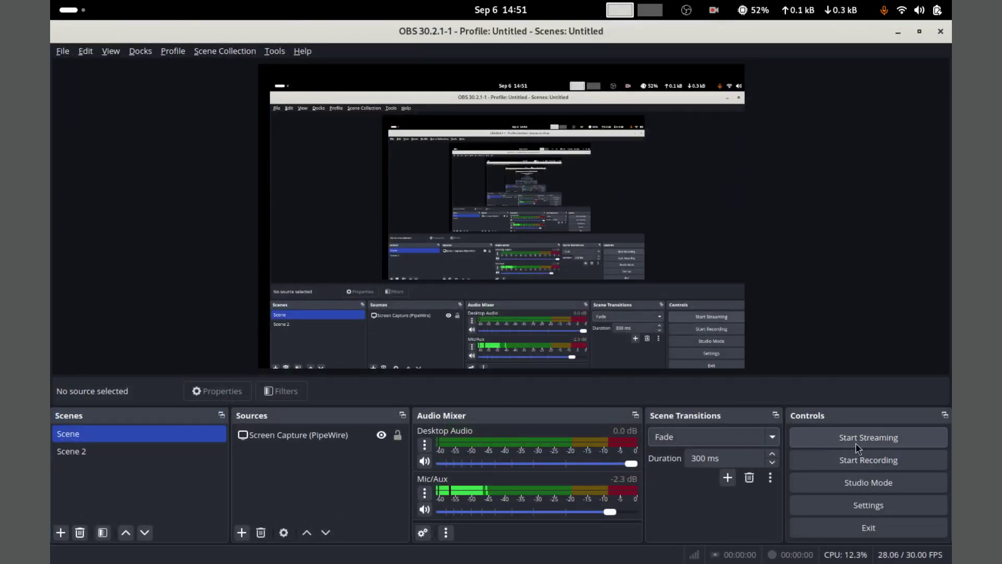
{"action": "left_click", "coordinate": [872, 460]}
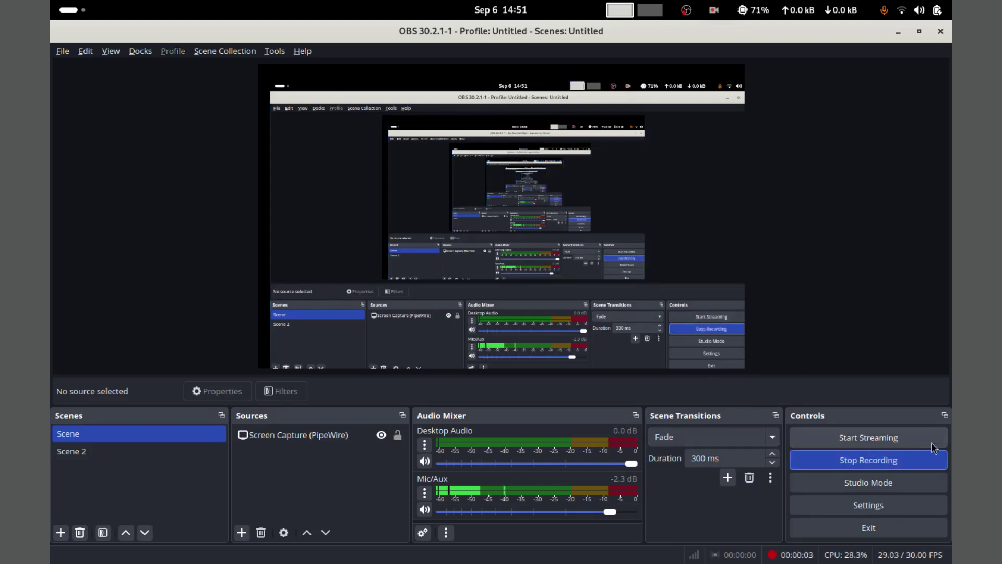
{"action": "left_click", "coordinate": [893, 460]}
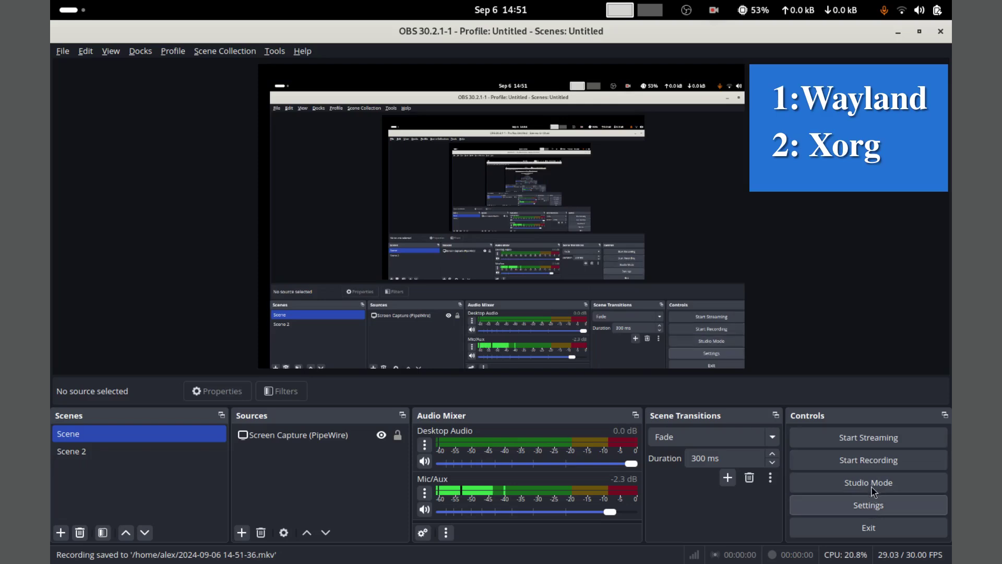
{"action": "left_click", "coordinate": [870, 502]}
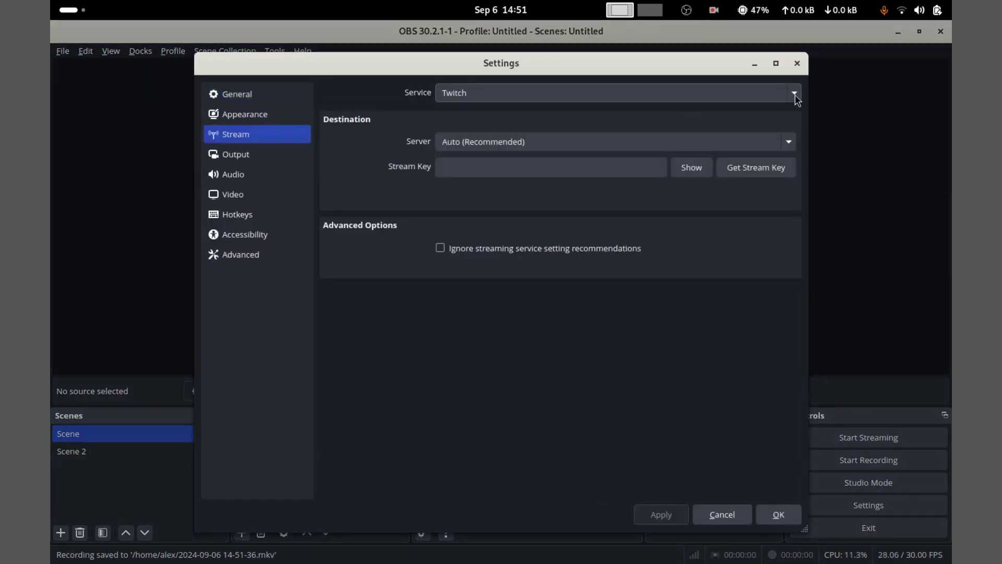
{"action": "left_click", "coordinate": [794, 95]}
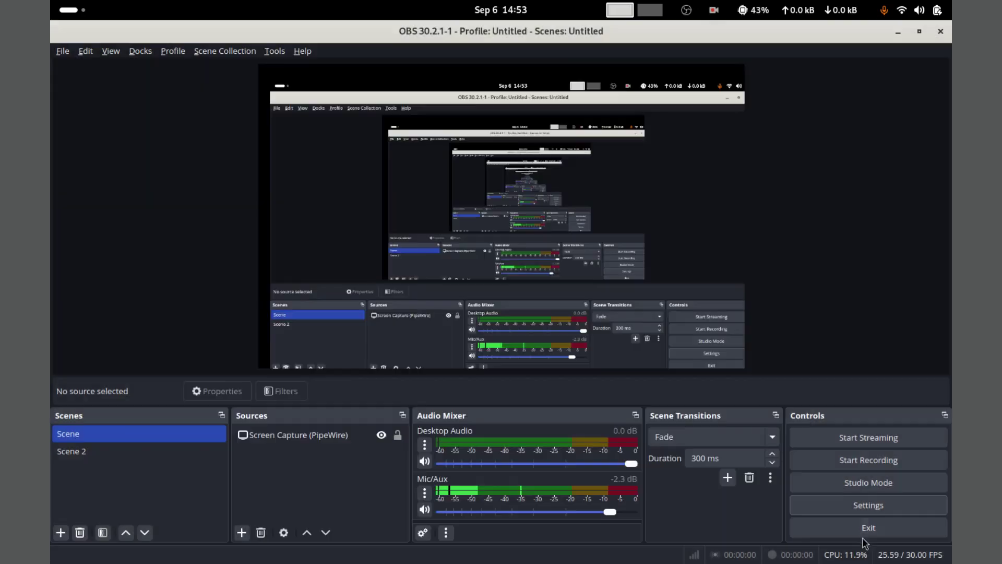
{"action": "left_click", "coordinate": [866, 533]}
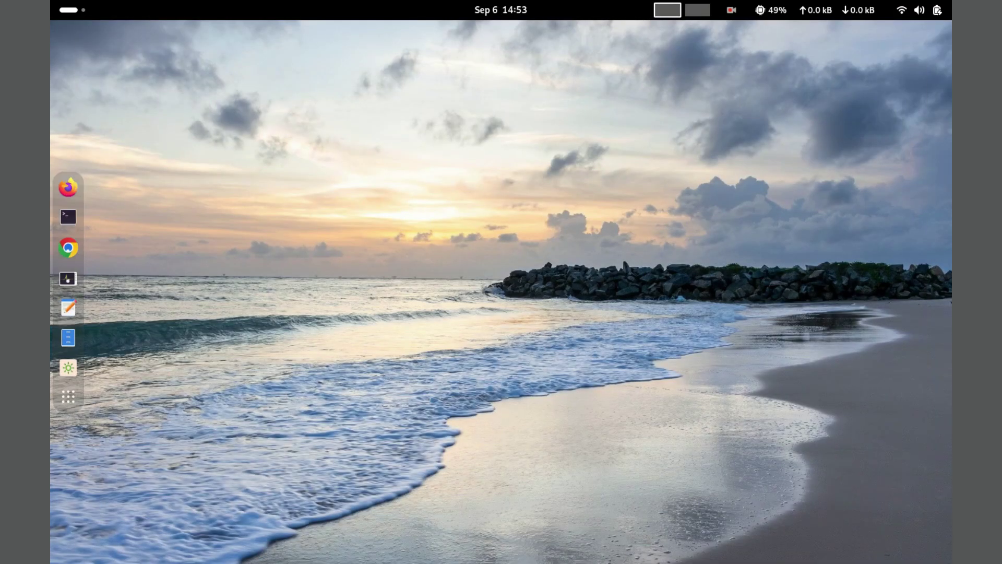